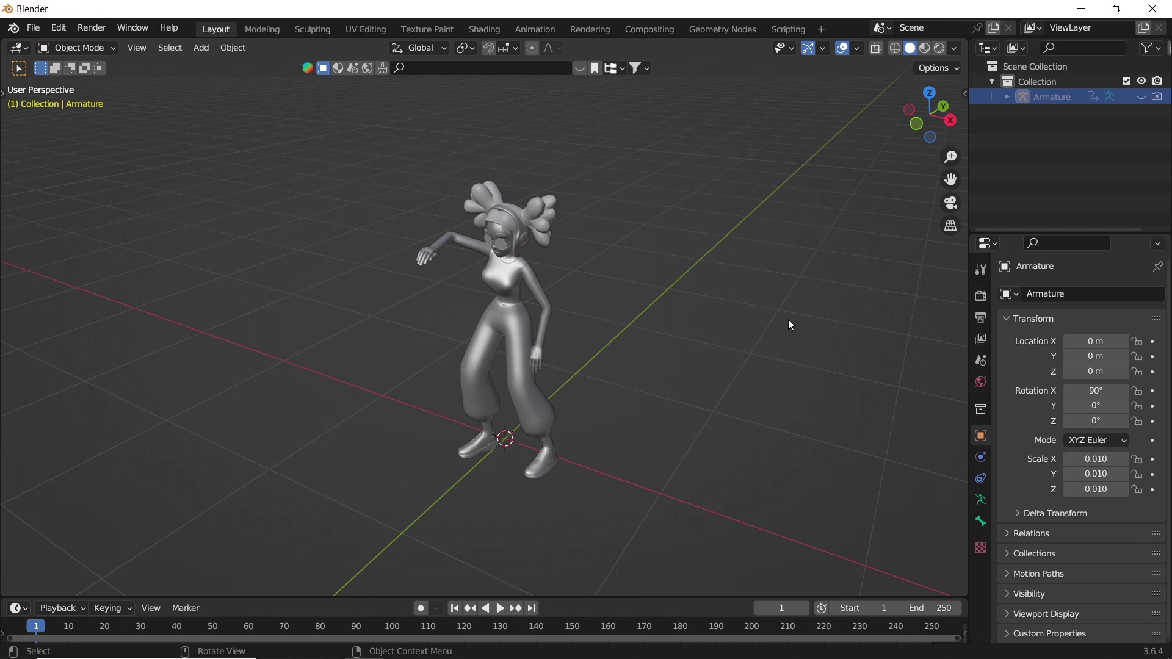
Select the Ch03 character mesh and orbit the view slightly around it.
click(528, 303)
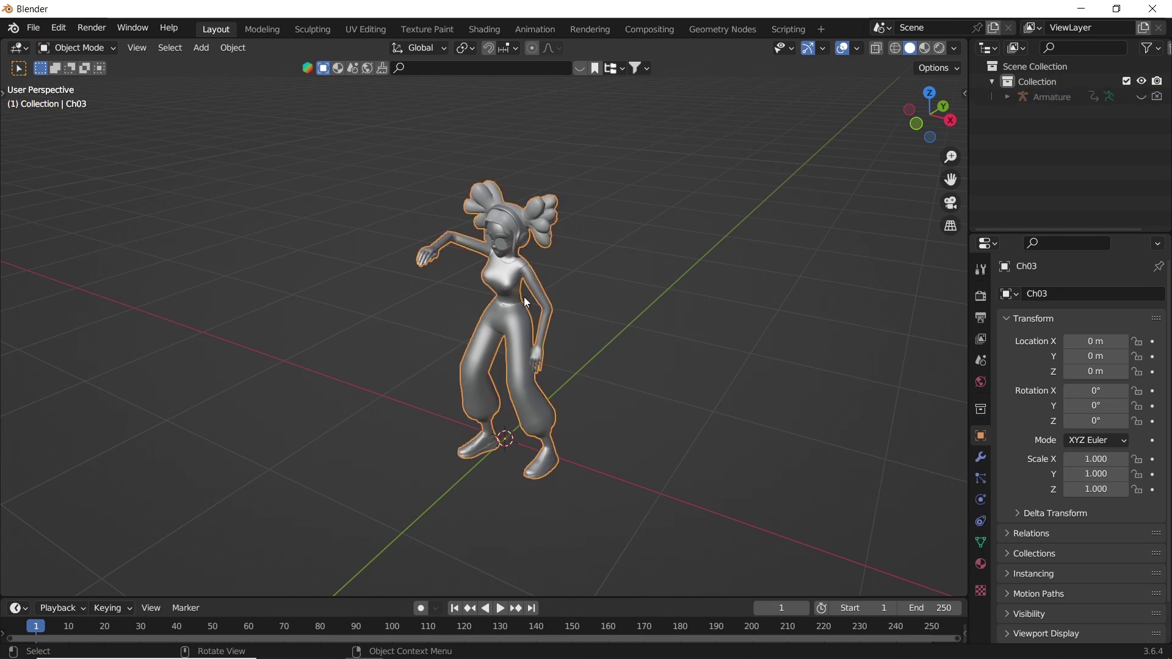
middle_drag(504, 309, 572, 354)
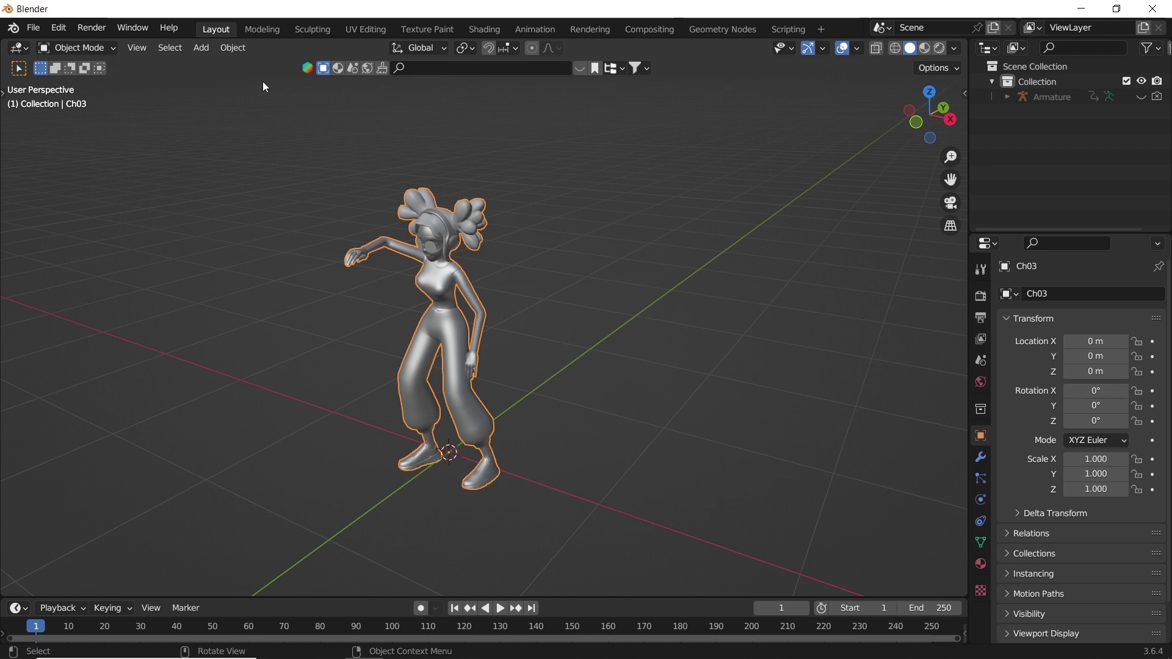
Add an empty Volume object at the scene origin from the Add > Volume menu.
click(202, 48)
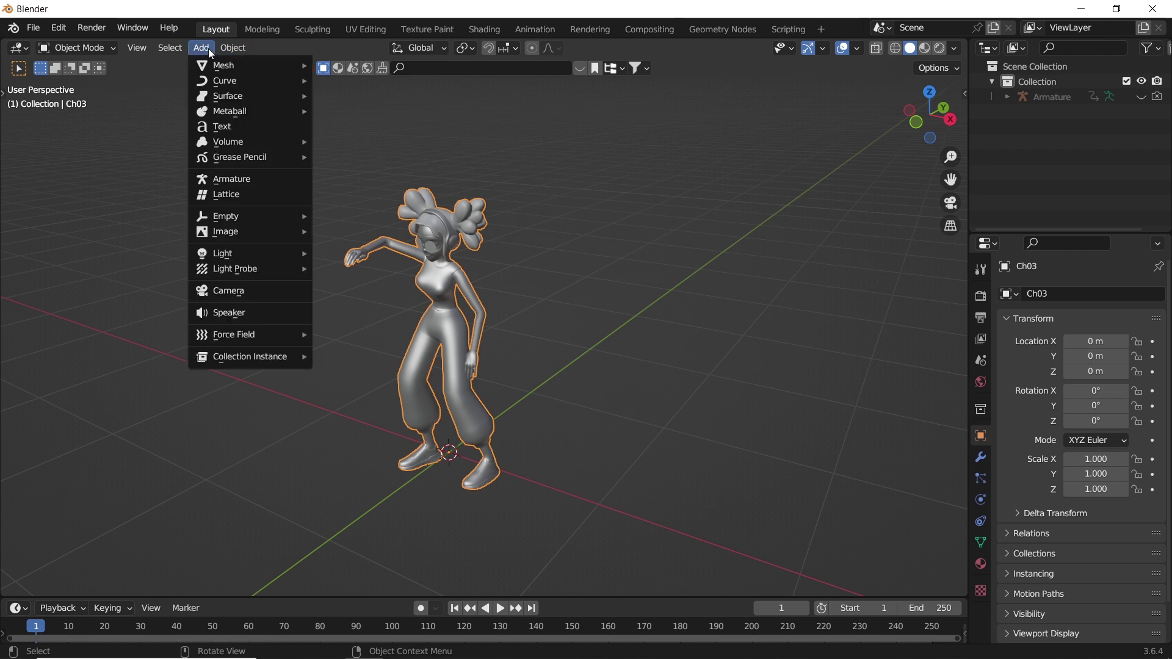
mouse_move(280, 141)
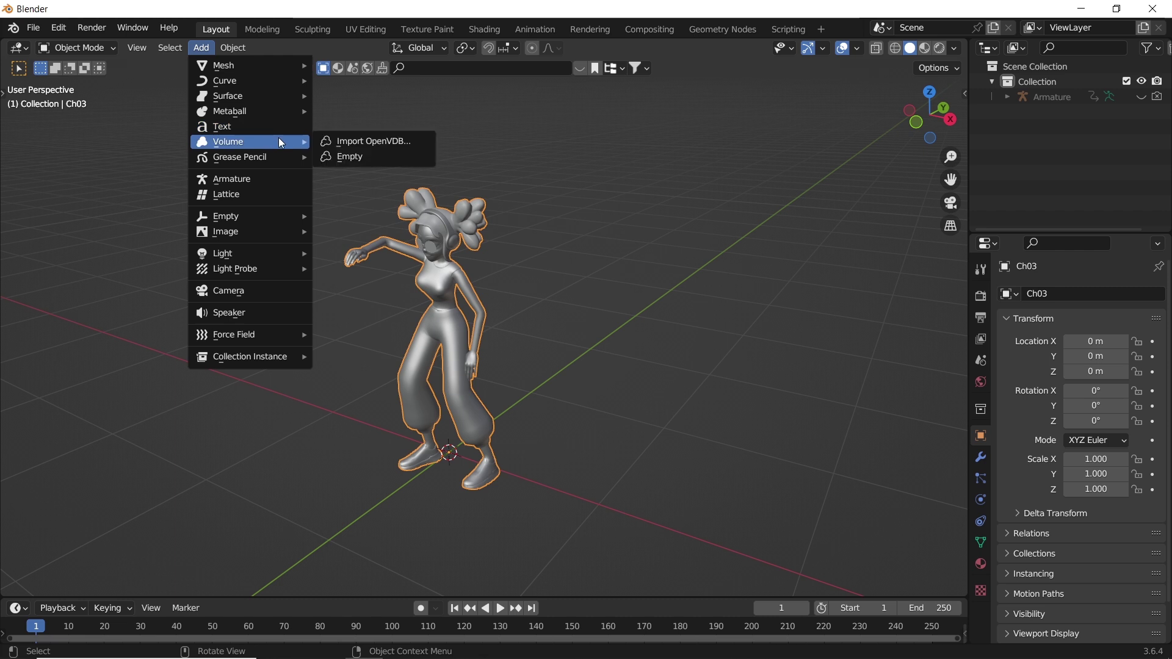
click(388, 159)
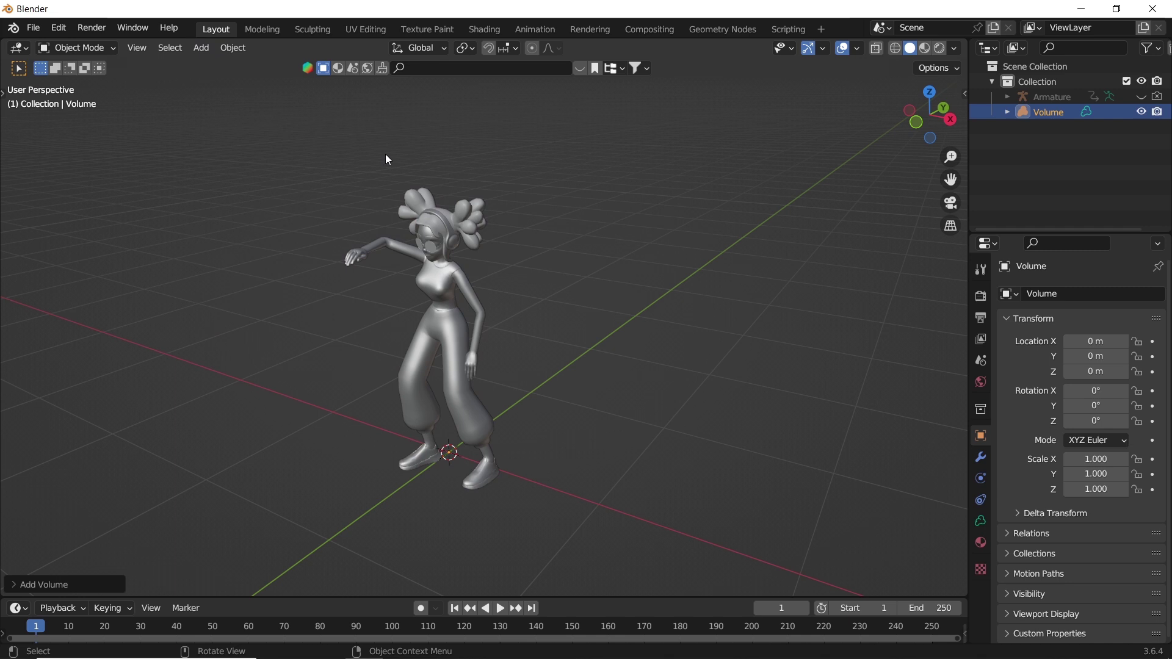
click(1006, 112)
click(1006, 112)
Add a Mesh to Volume modifier to the Volume object and widen the properties column.
click(980, 457)
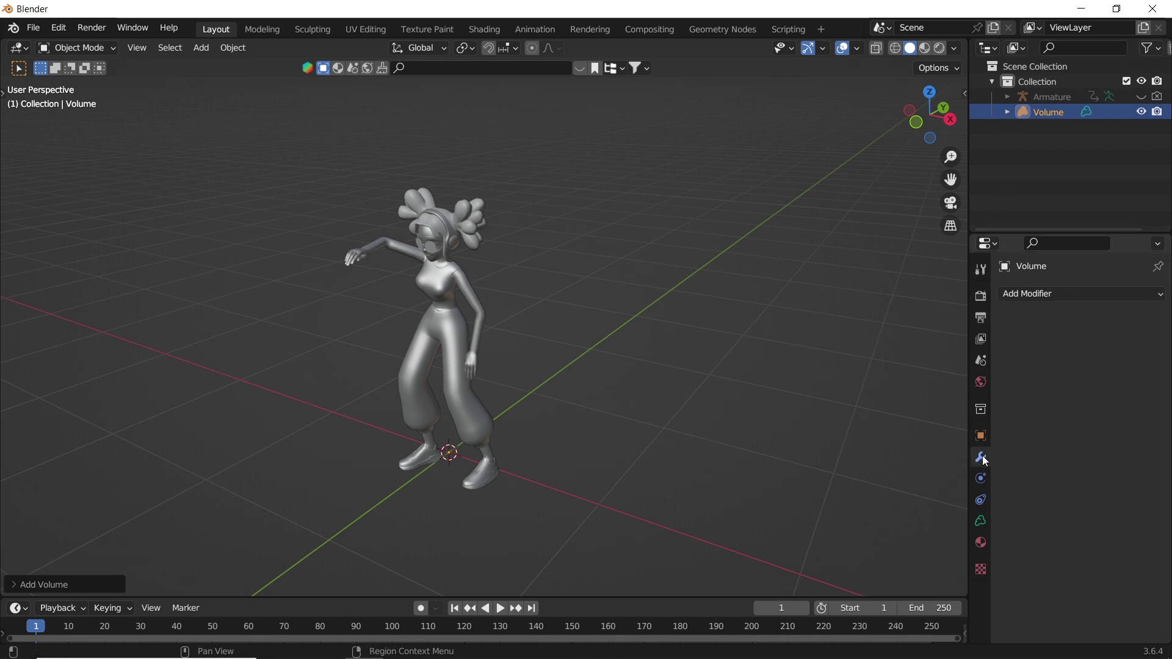
click(1076, 296)
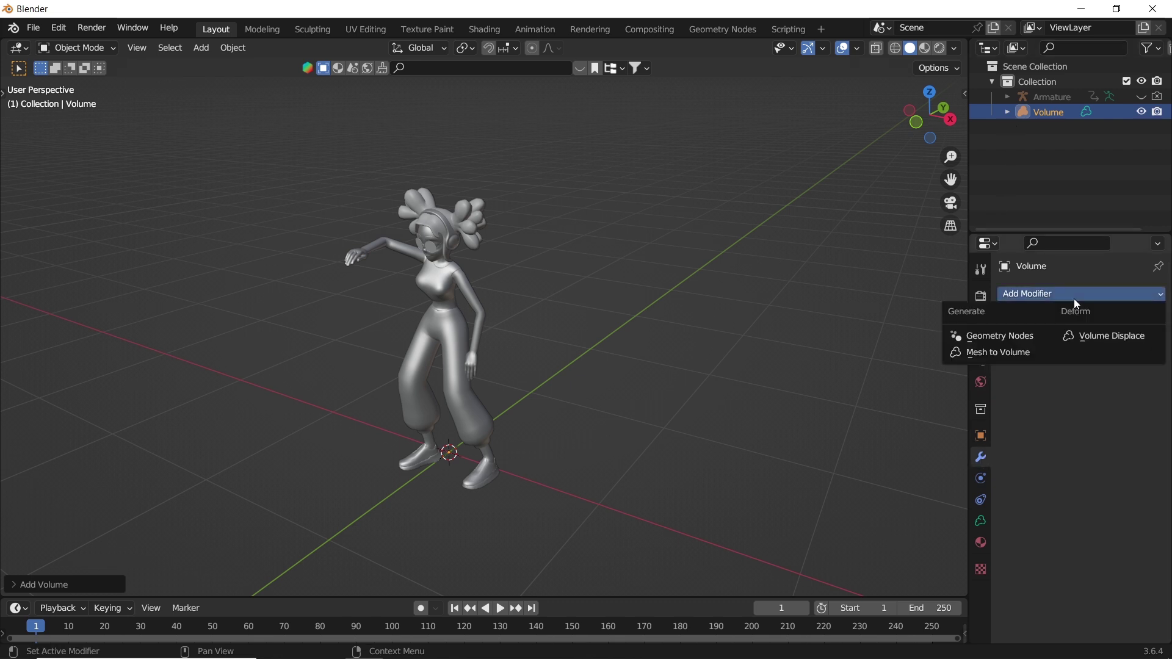
click(1012, 352)
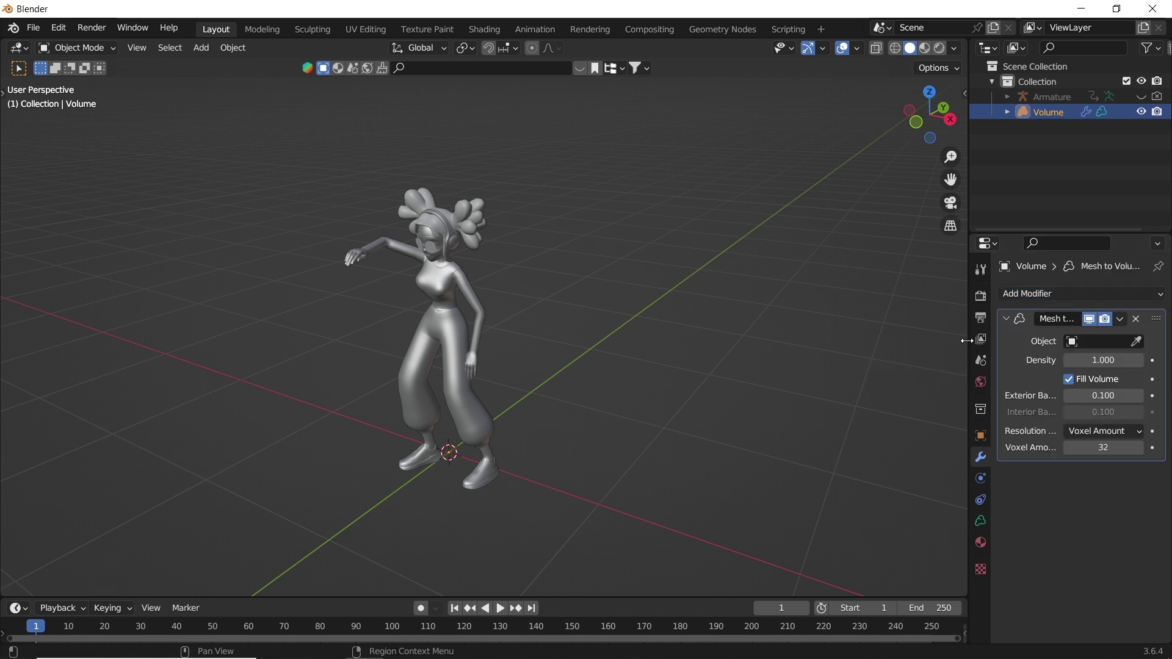
drag(971, 345, 860, 333)
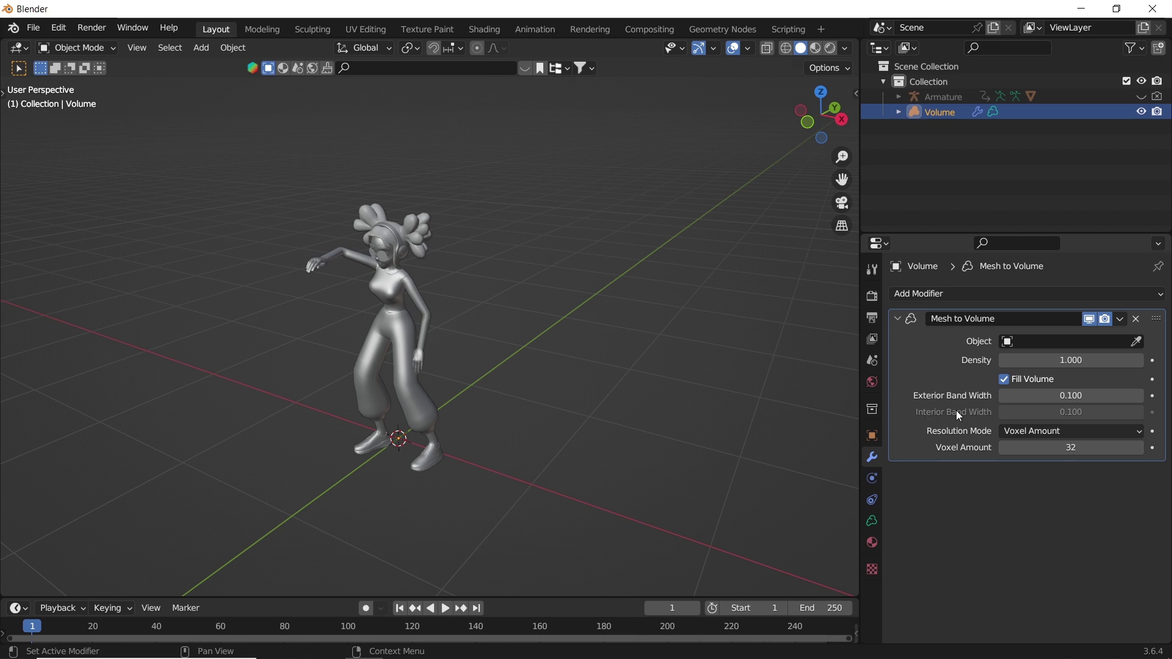
Set Ch03 as the Mesh to Volume source, move Volume into Scene Collection, and hide Collection.
click(1137, 341)
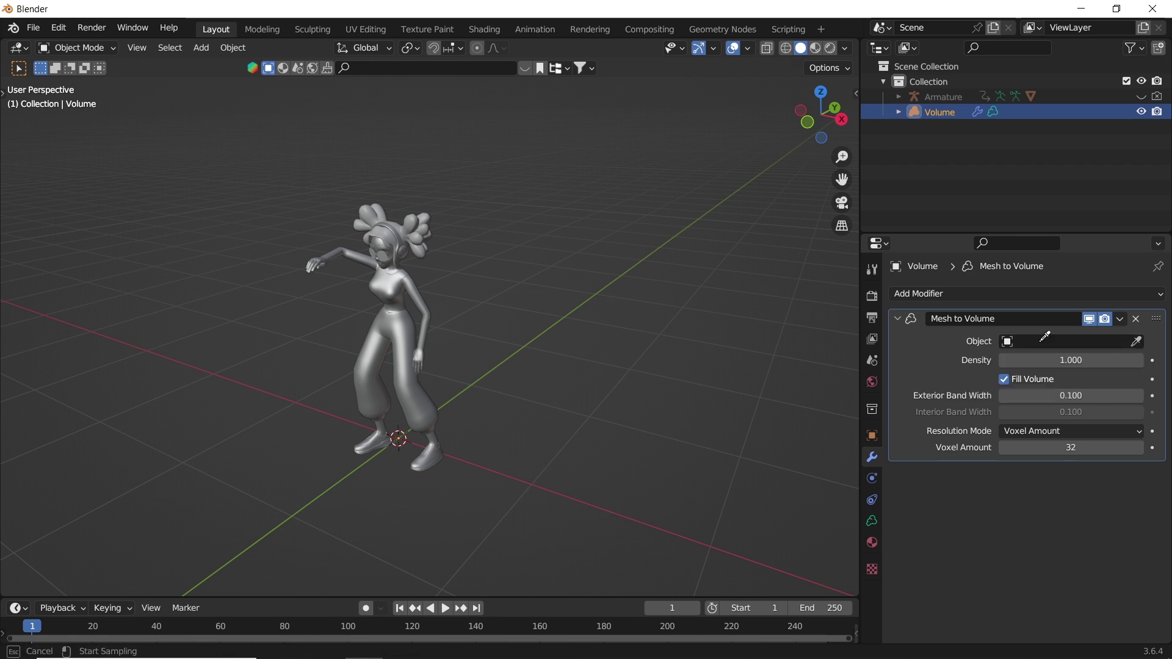
click(403, 267)
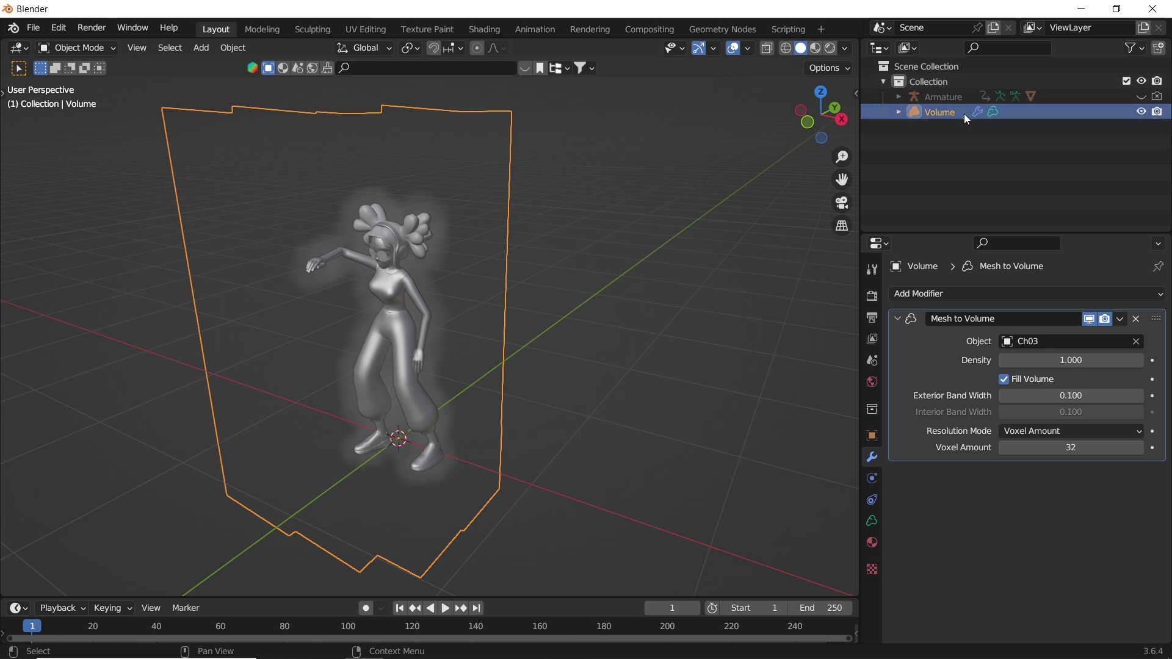
drag(962, 112, 956, 67)
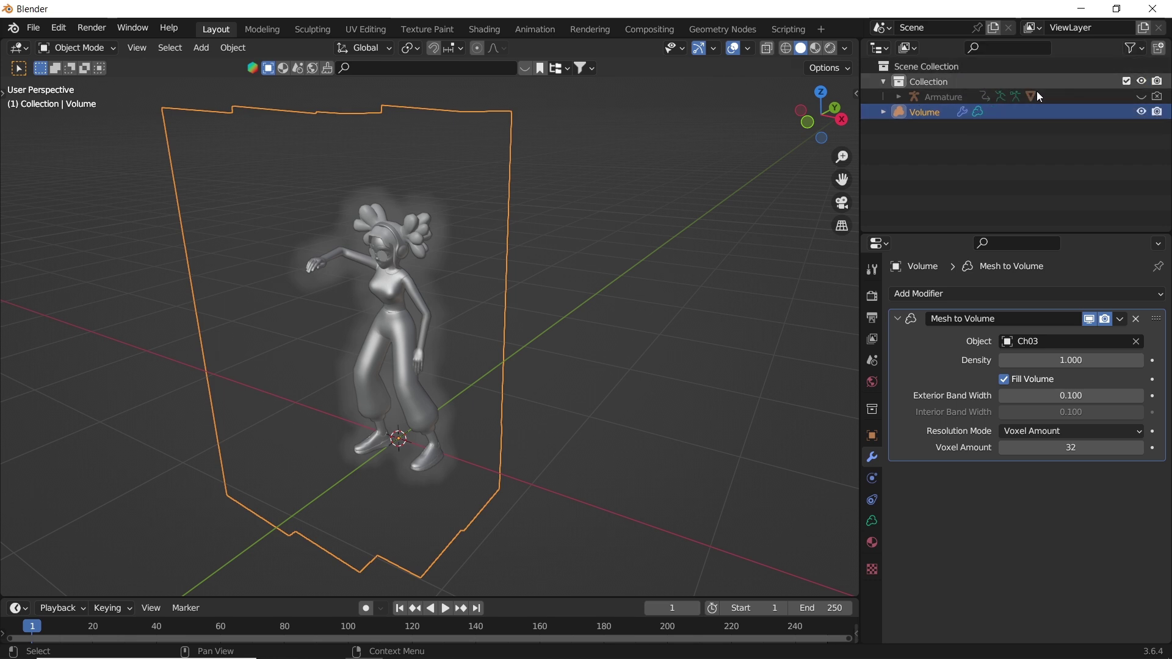
click(1139, 82)
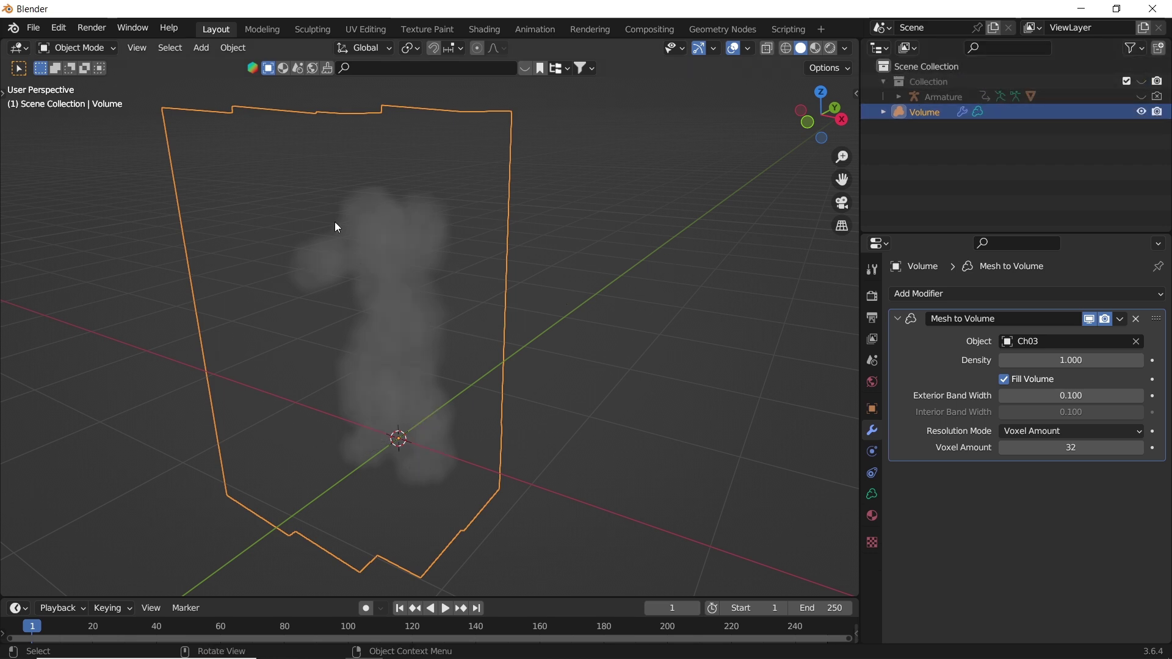
Orbit around the fog volume, then play and stop the animation to preview it.
middle_drag(338, 227, 600, 364)
key(space)
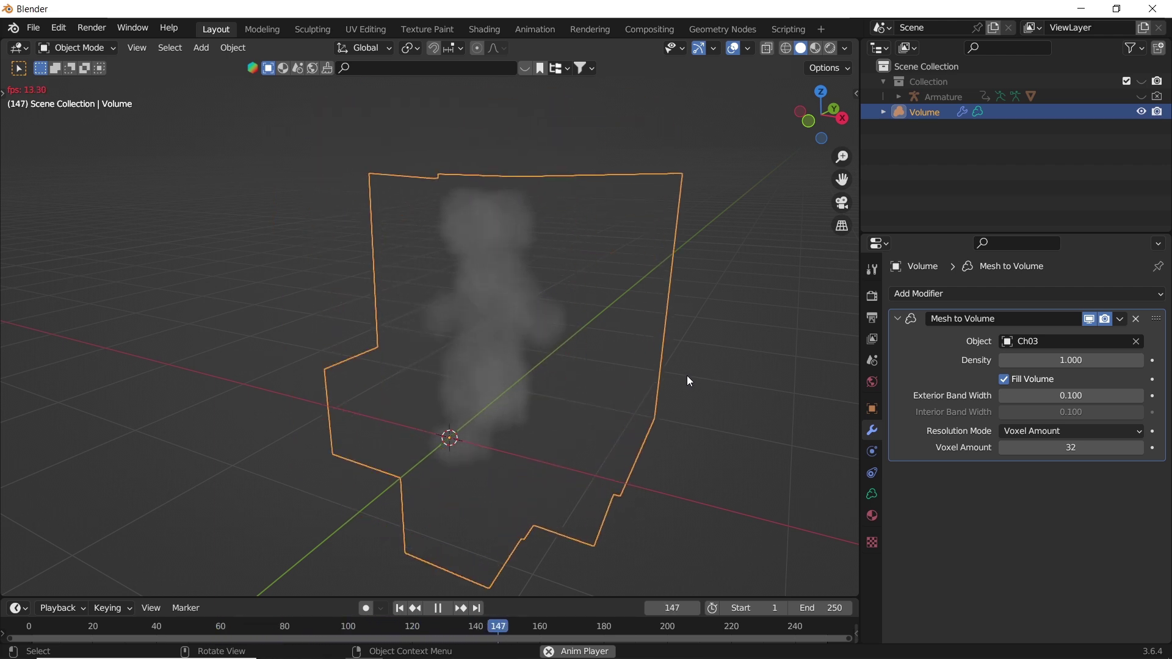
key(Escape)
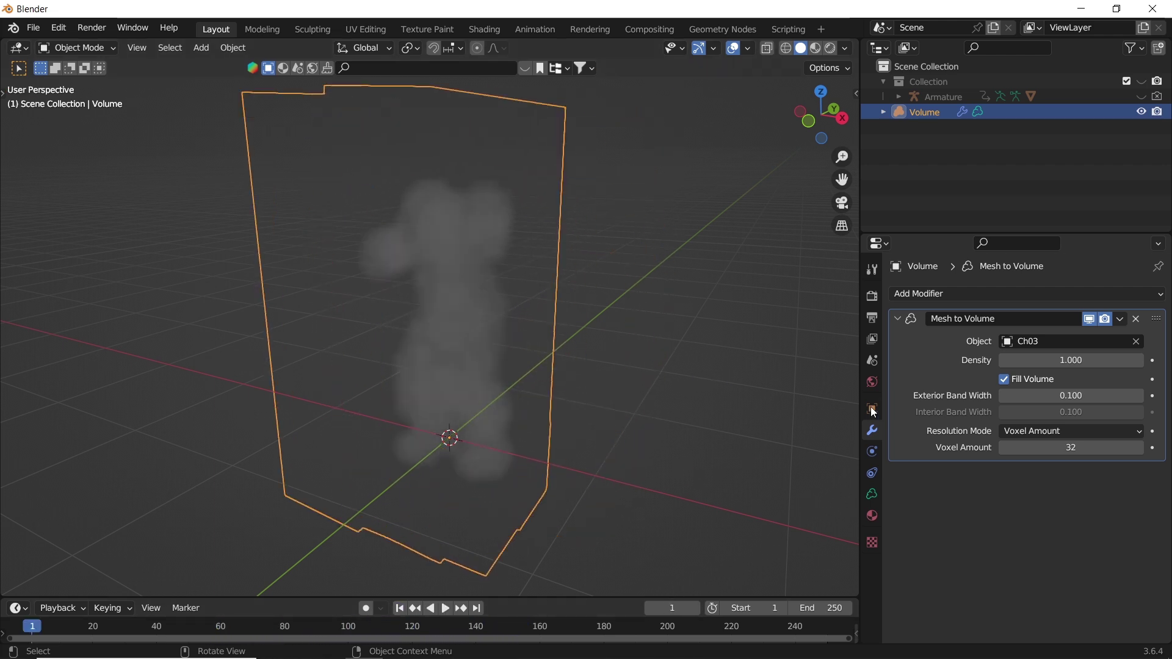
click(1046, 361)
text(0)
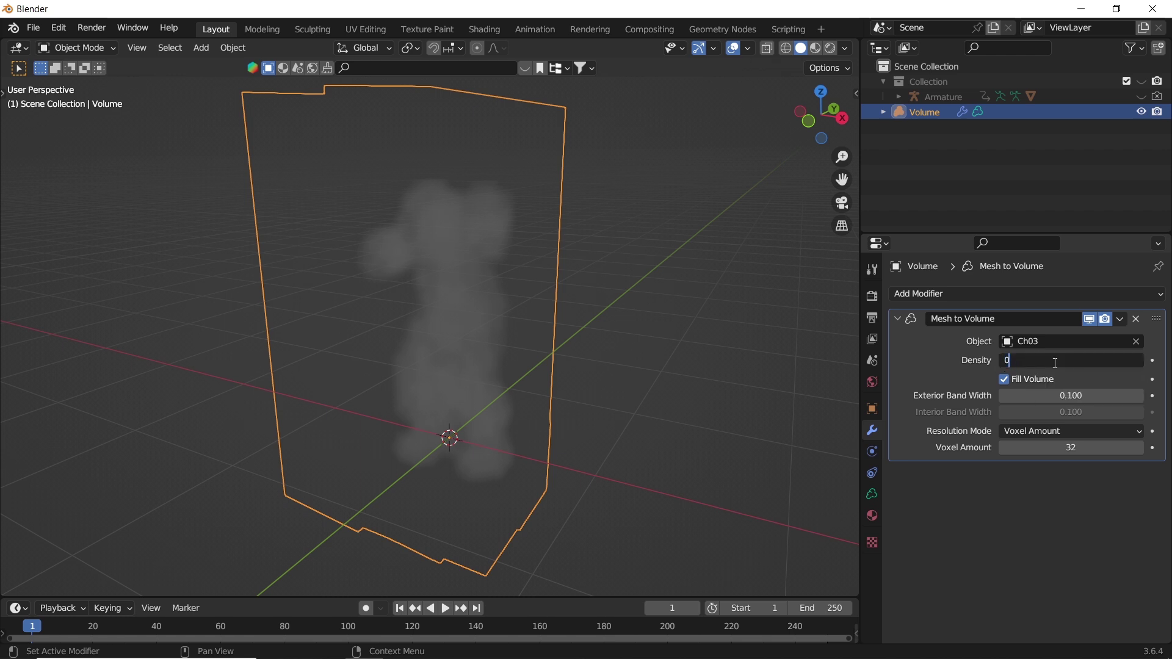
key(Return)
click(1054, 362)
text(100)
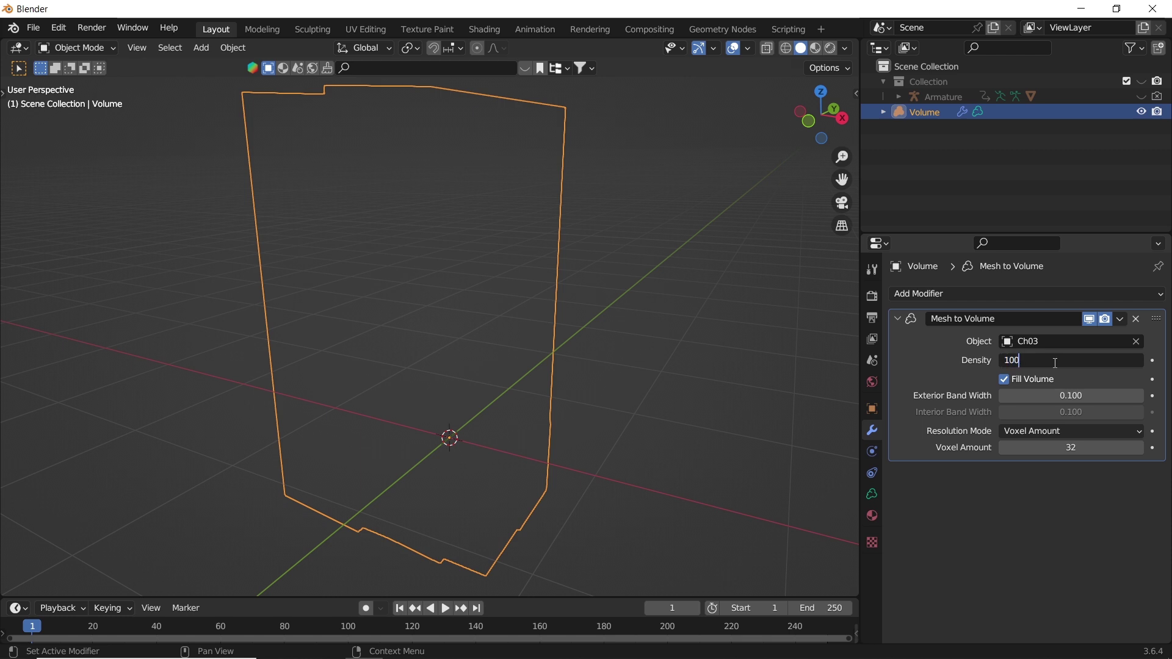
key(Return)
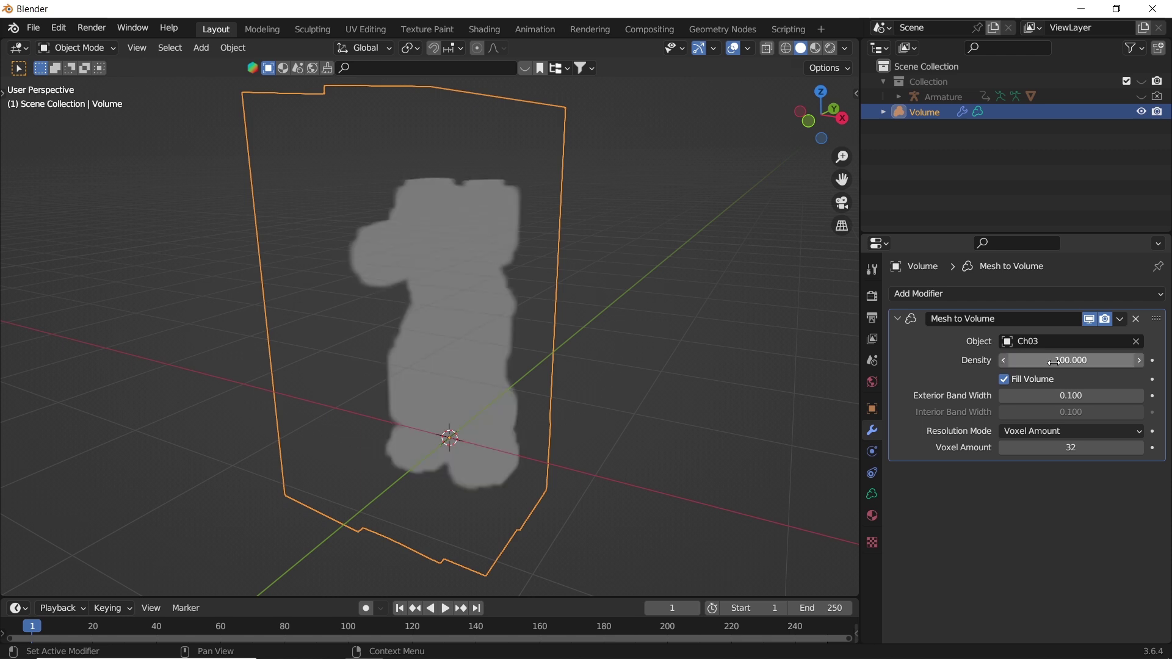
click(1054, 363)
text(1)
key(Return)
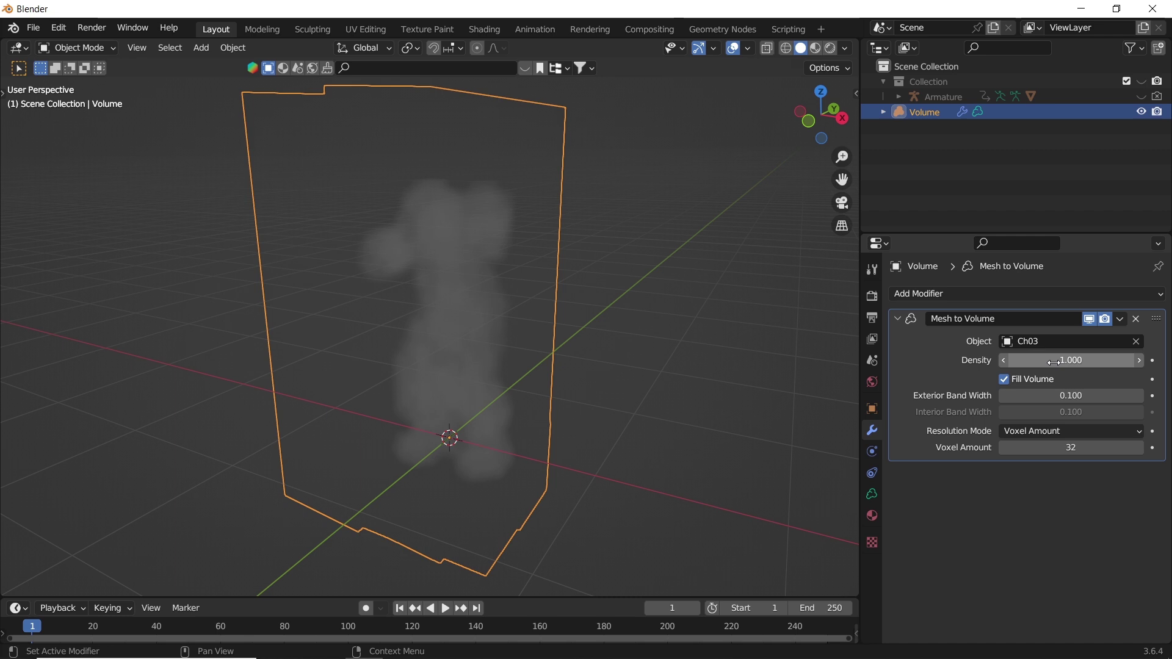
click(1019, 386)
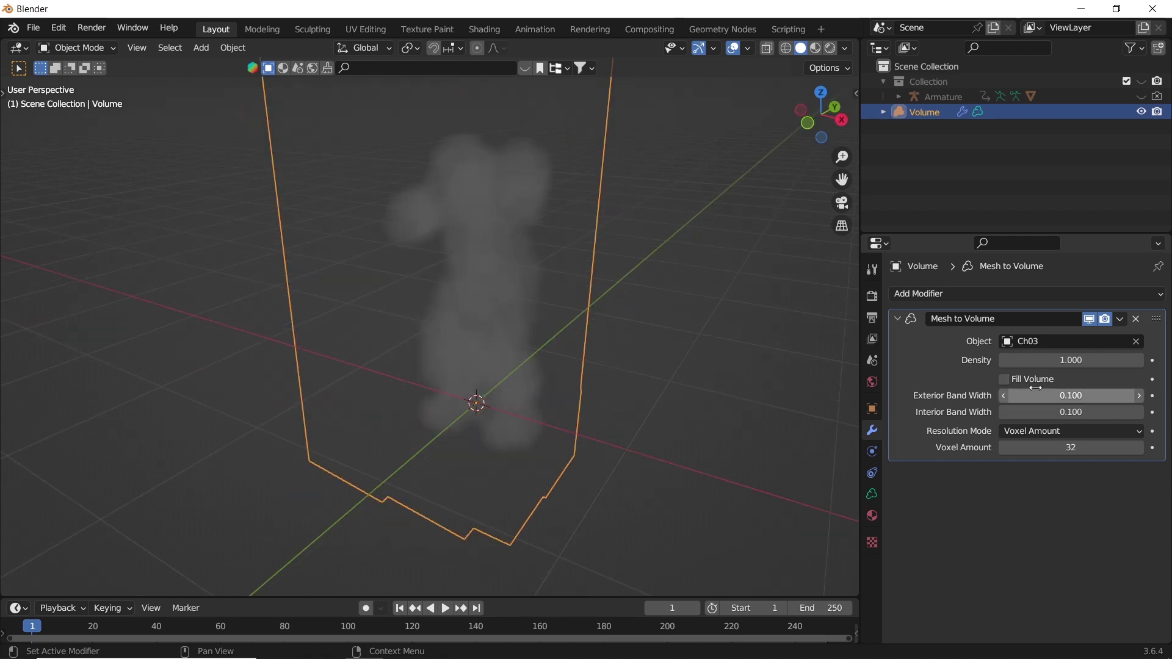
drag(1050, 395, 1117, 360)
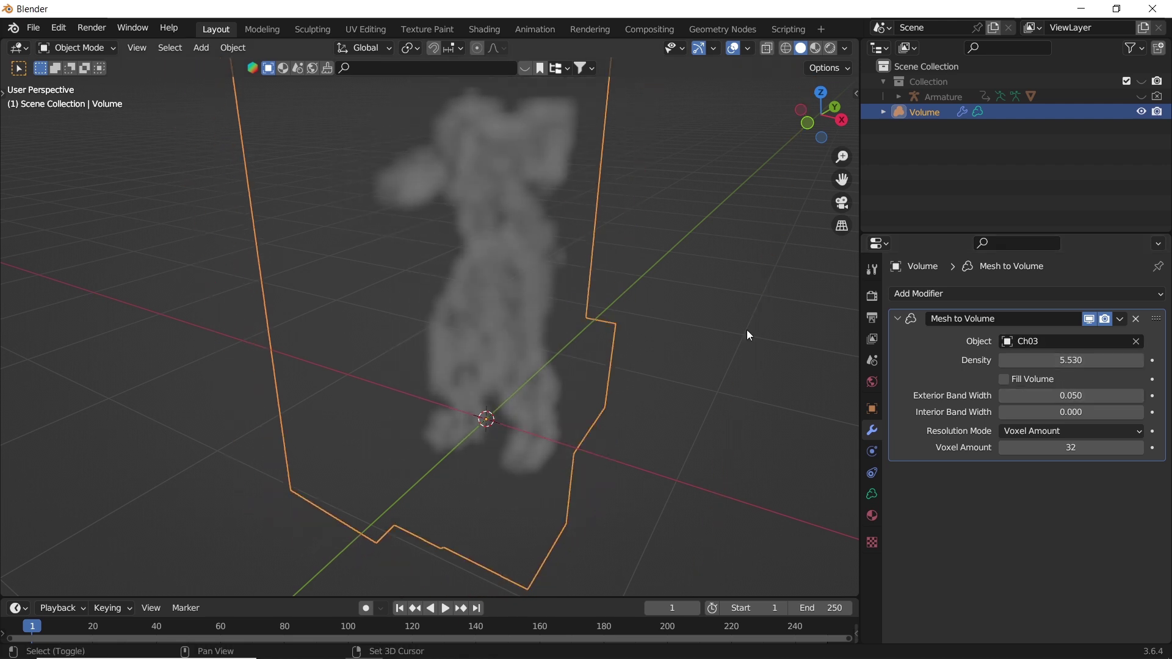
click(1004, 379)
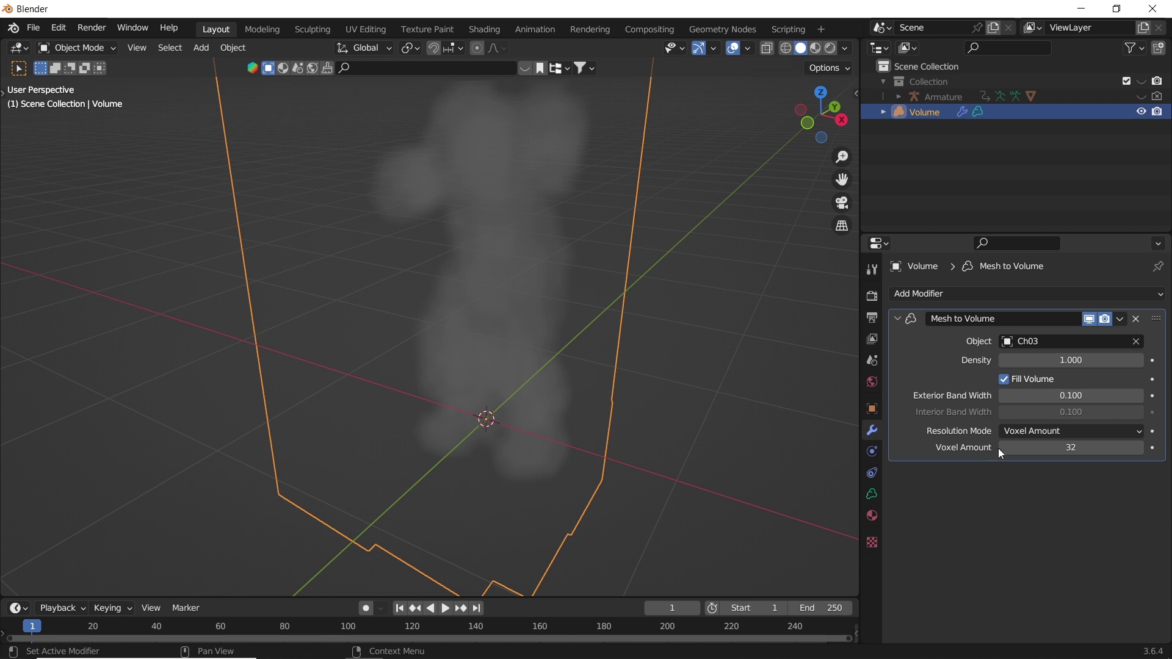
Set the Mesh to Volume voxel amount to 128 after briefly trying 256.
click(1061, 433)
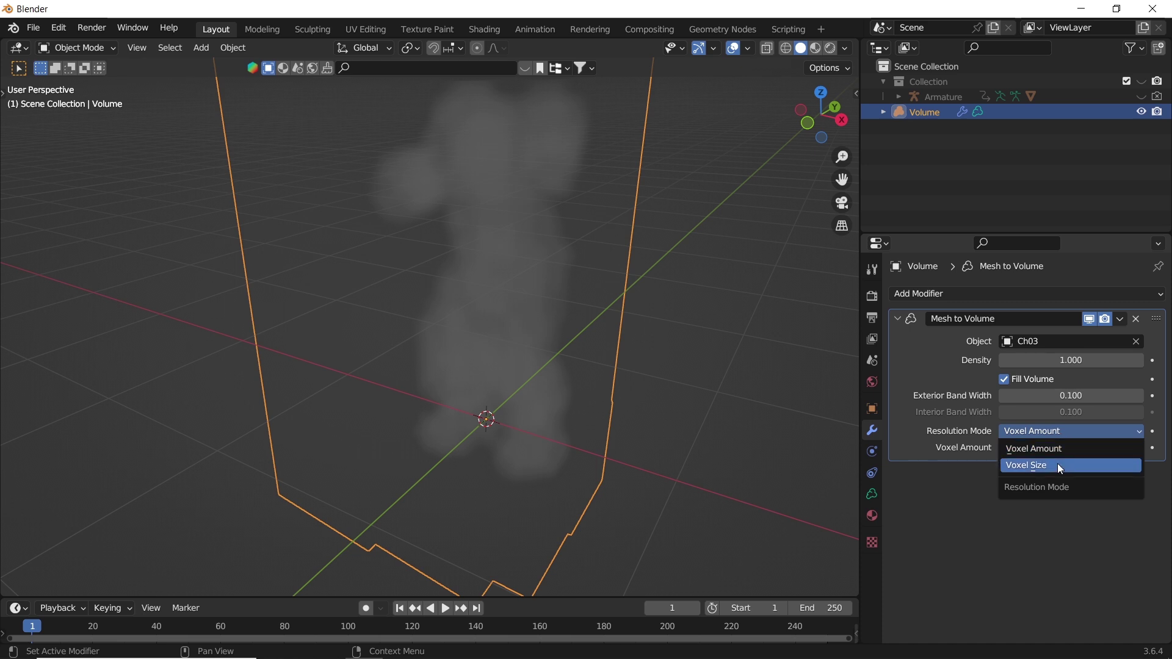
click(1095, 449)
drag(1099, 452, 1056, 449)
click(1090, 449)
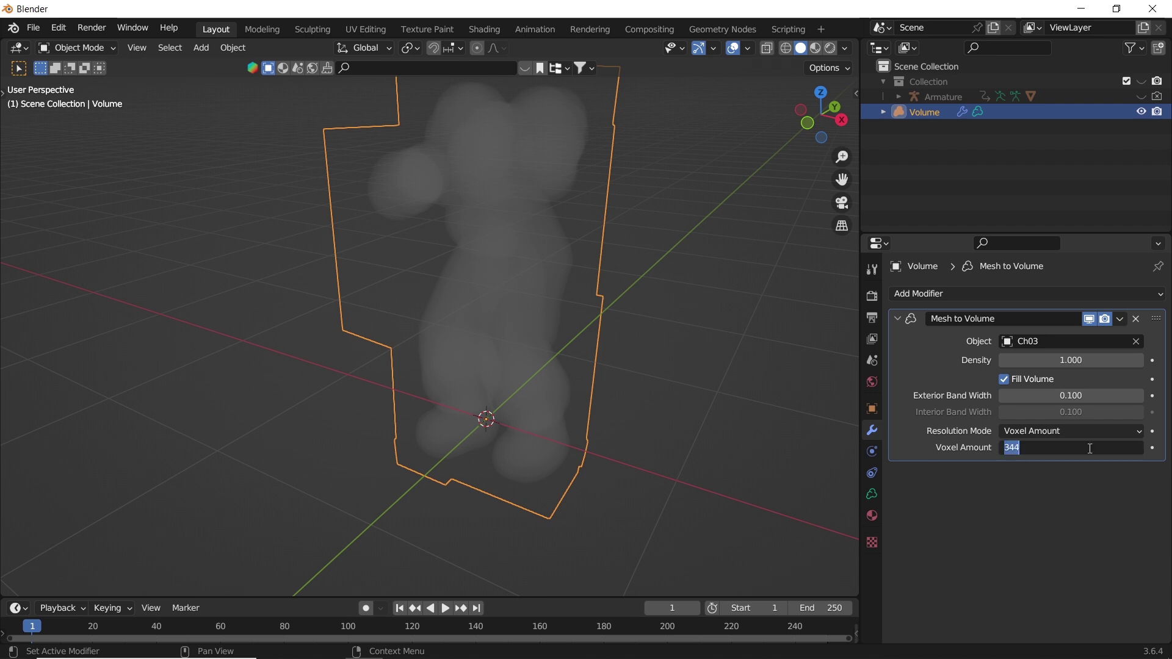
text(256)
key(Return)
click(1088, 448)
text(128)
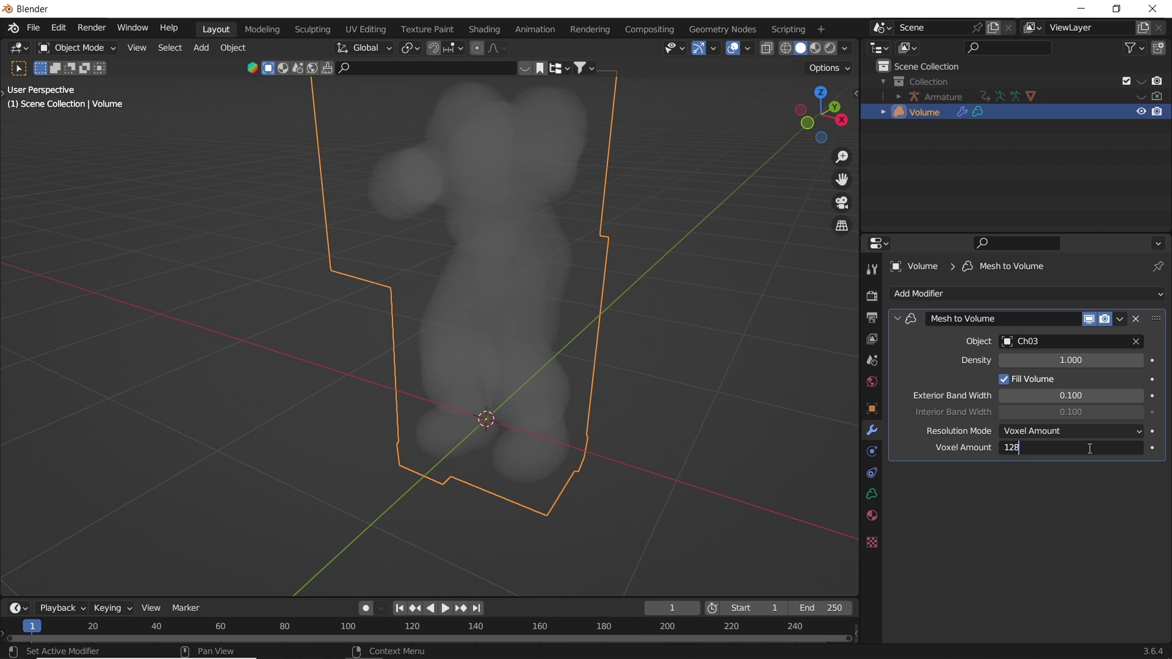
key(Return)
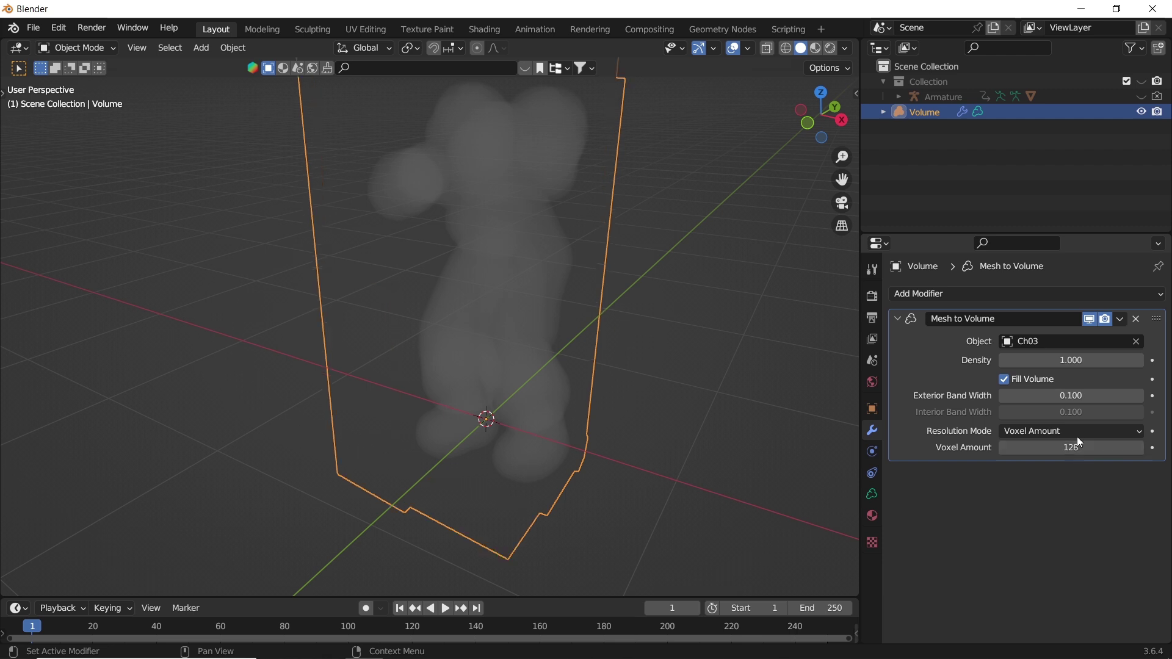
Try Voxel Size resolution at 0.05, then return to Voxel Amount mode.
click(1075, 432)
click(1061, 464)
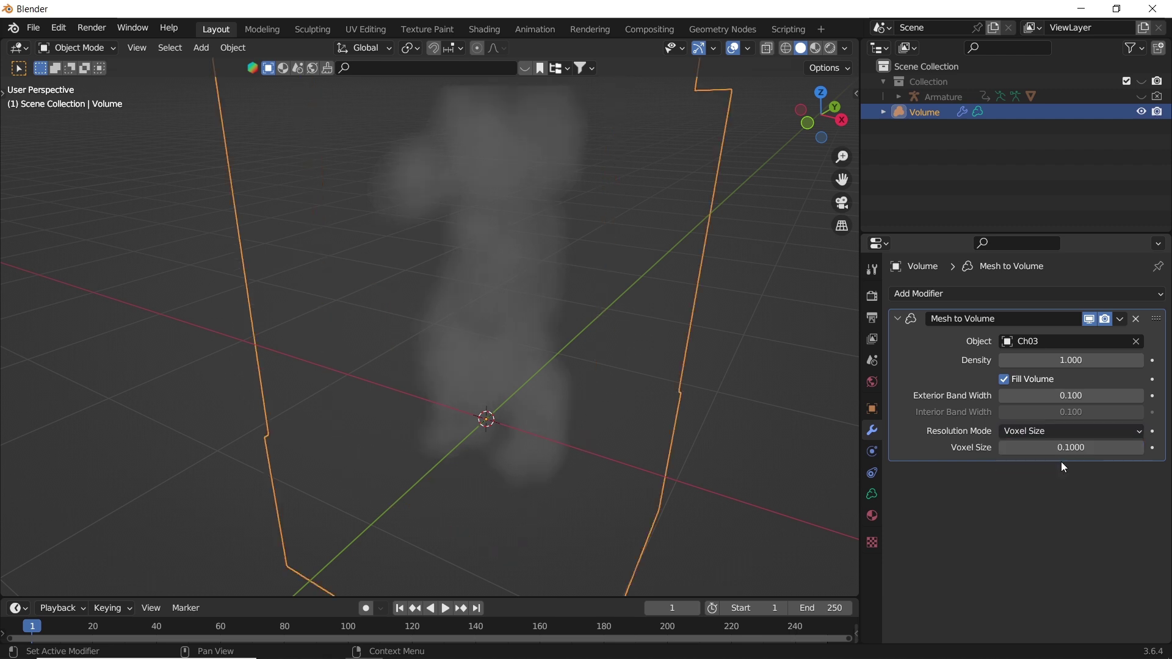
click(1075, 449)
text(0.05)
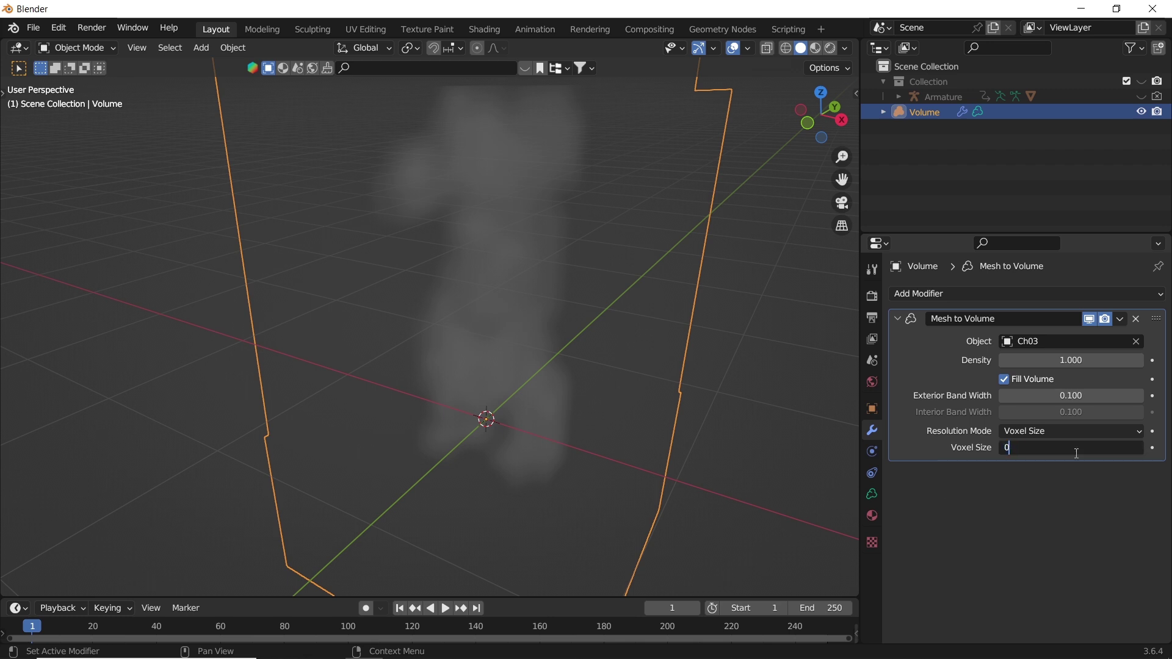
key(Return)
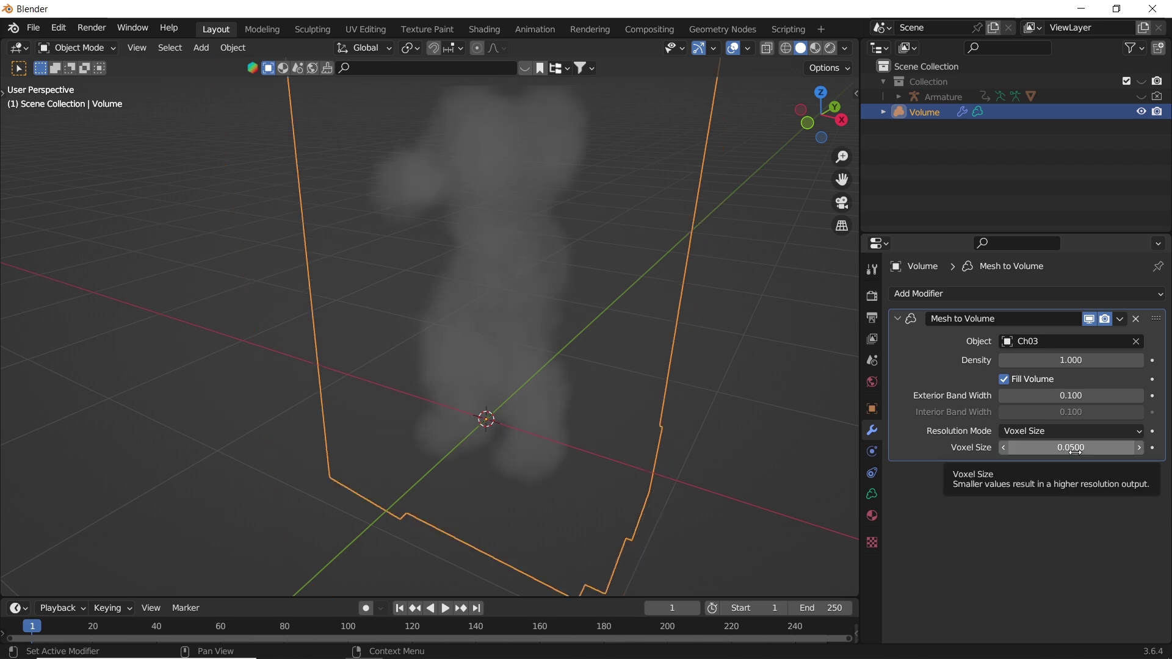
click(1078, 431)
click(1070, 448)
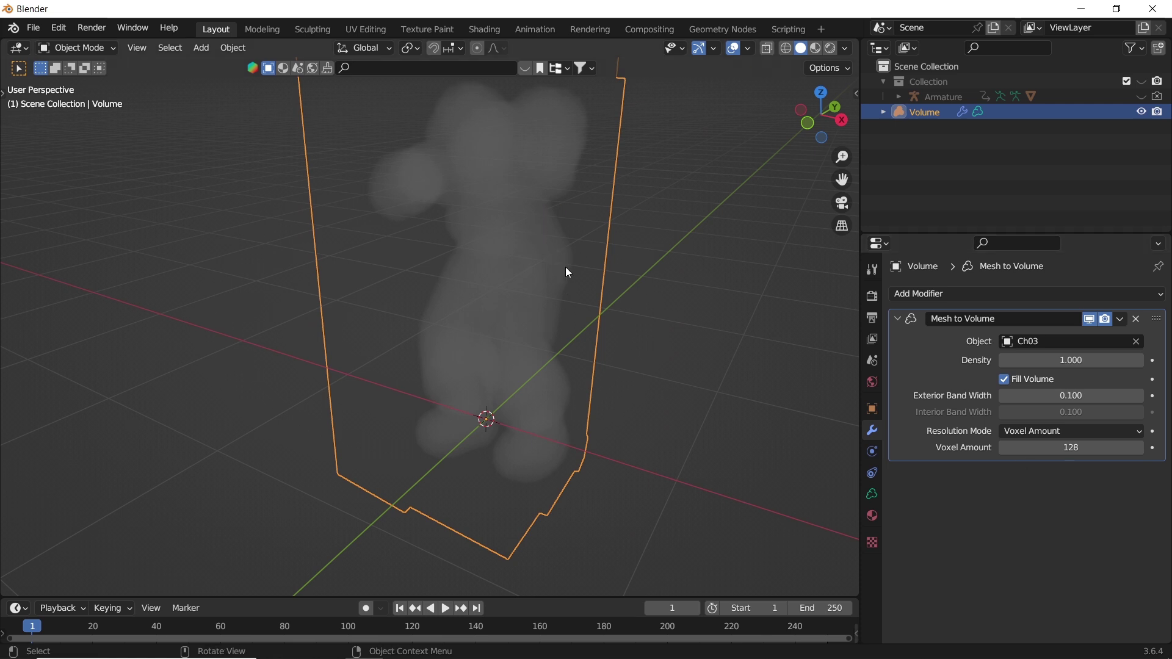
Give the volume a new Principled Volume material and view it in Material Preview shading.
click(874, 514)
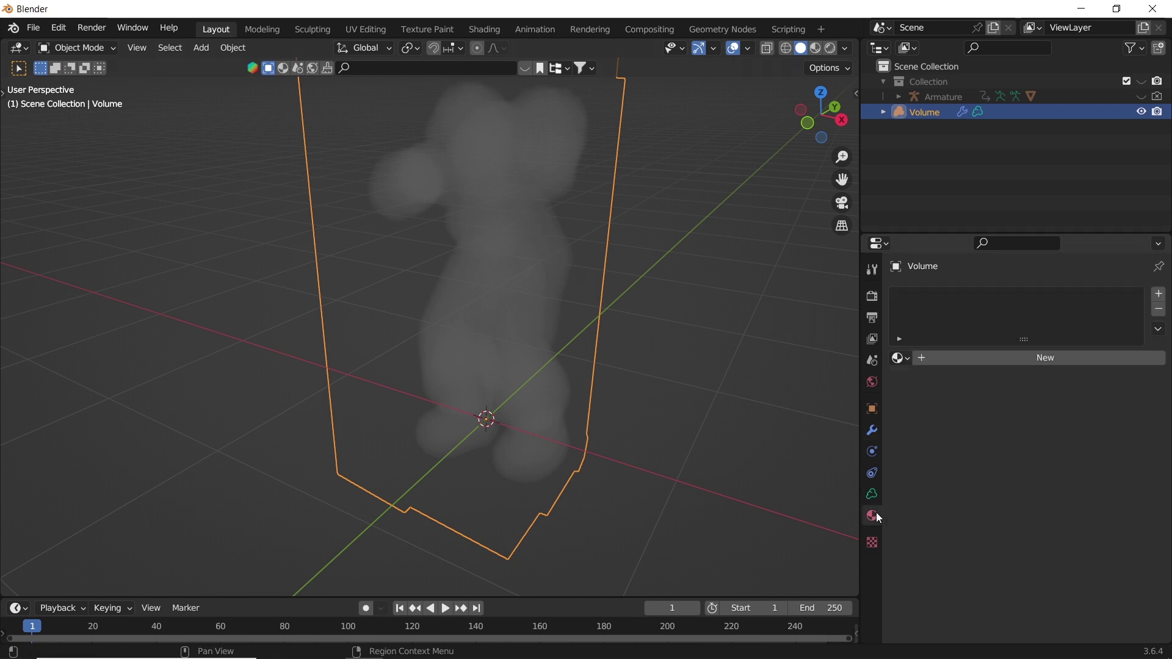
click(1062, 357)
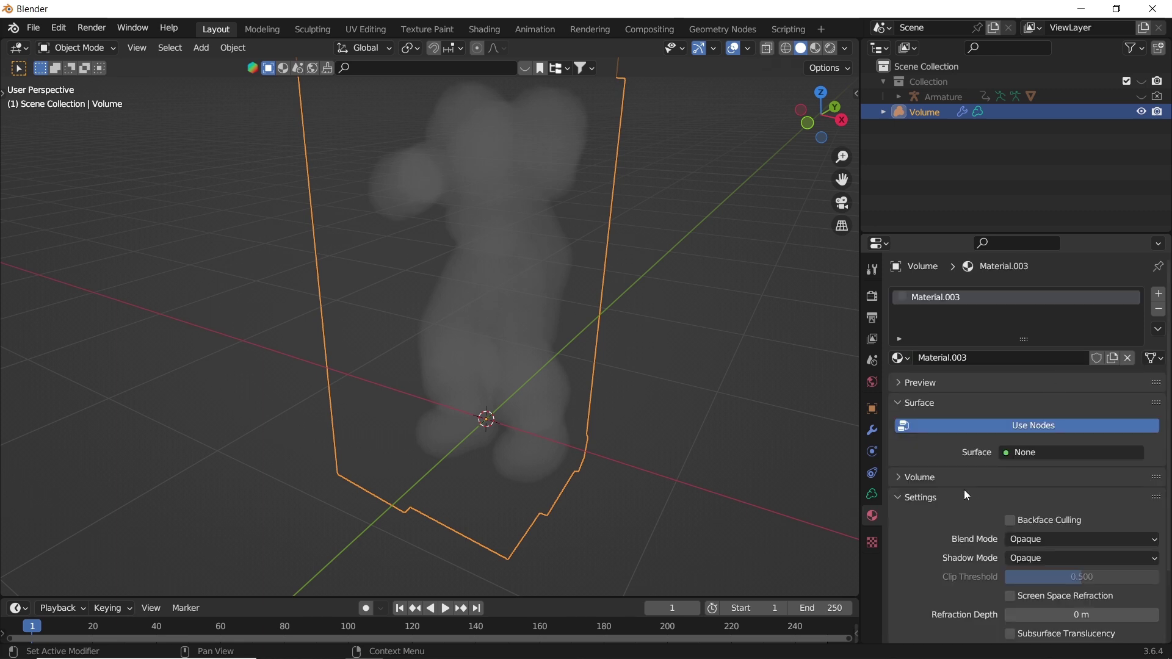
click(949, 478)
scroll(951, 476, down, 3)
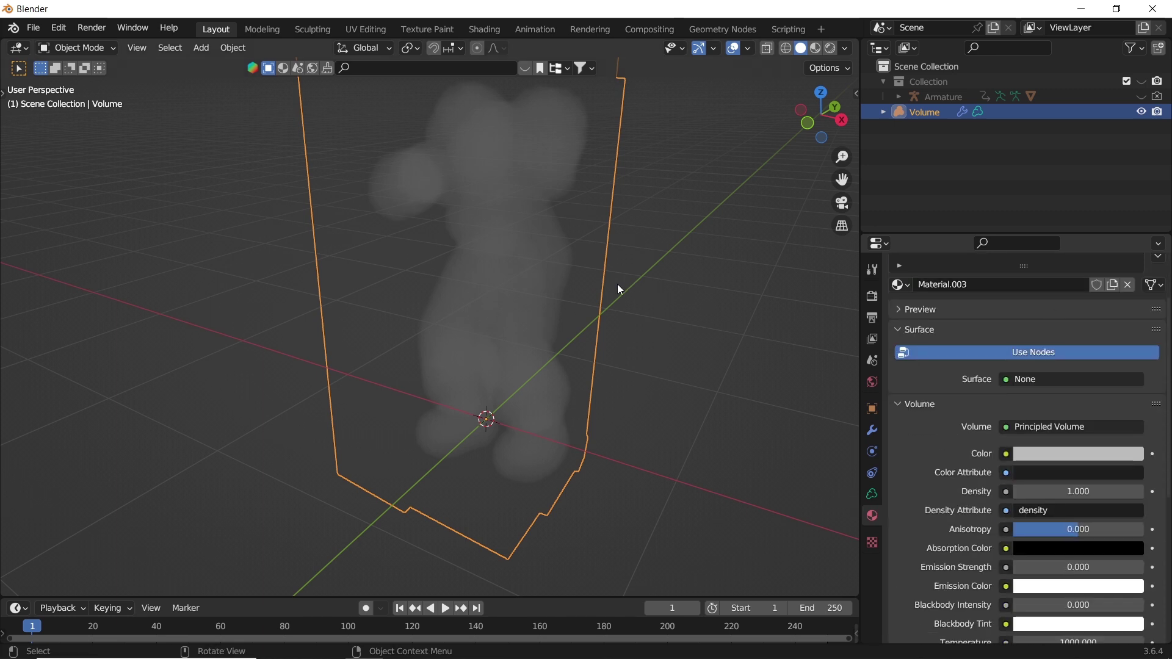
key(z)
click(618, 361)
scroll(545, 312, down, 3)
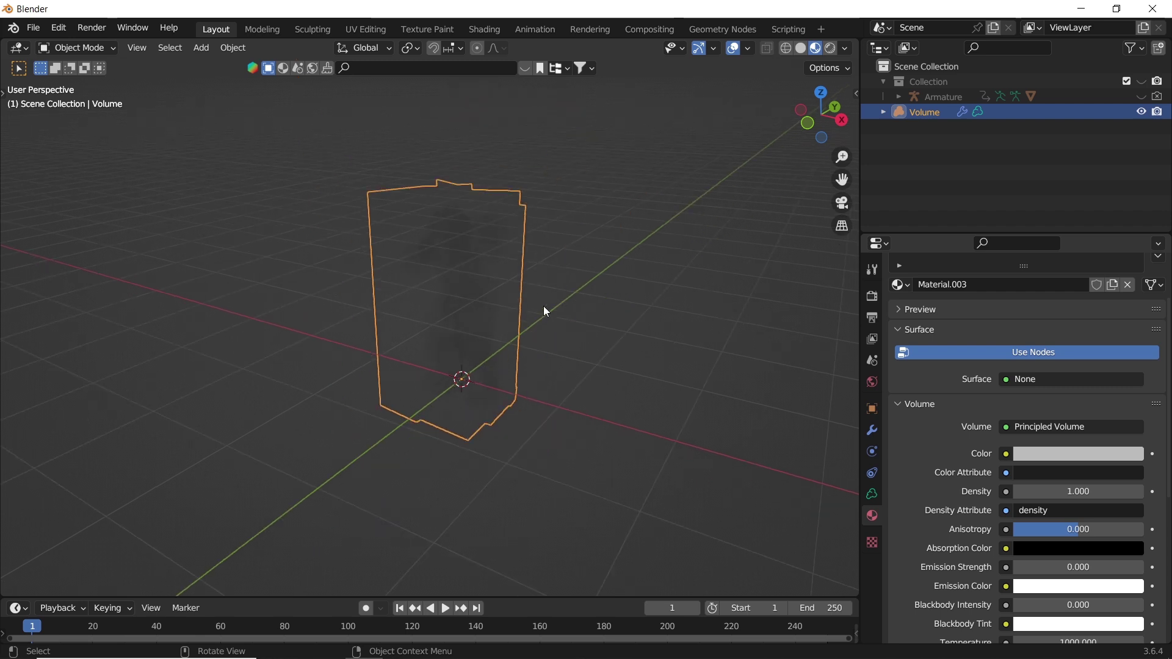
scroll(504, 303, up, 1)
Add an area light, move it vertically, and switch the viewport to Rendered shading.
key(shift+a)
mouse_move(506, 474)
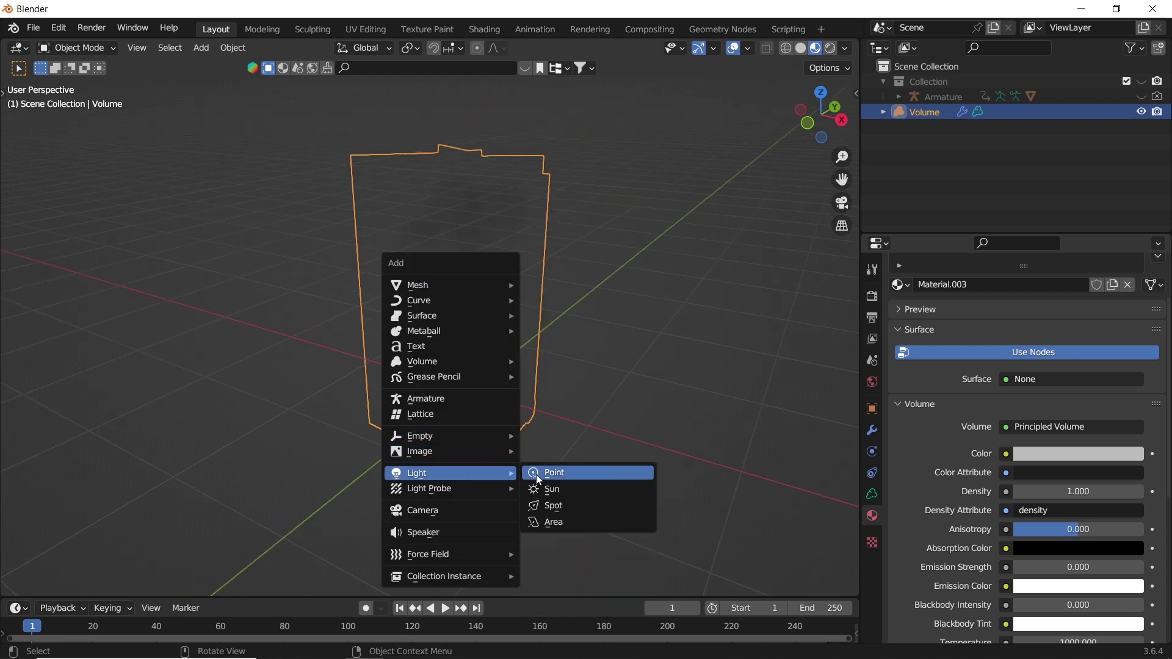
click(567, 524)
key(g)
key(z)
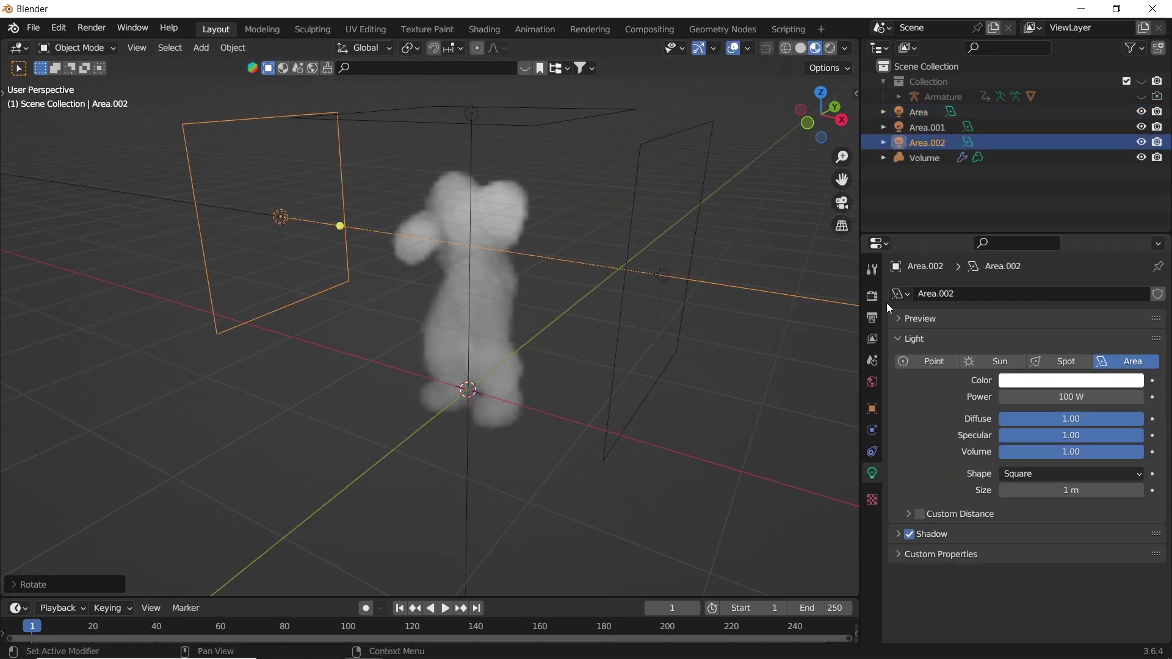
key(z)
click(764, 221)
Darken the world background colour to black.
click(872, 382)
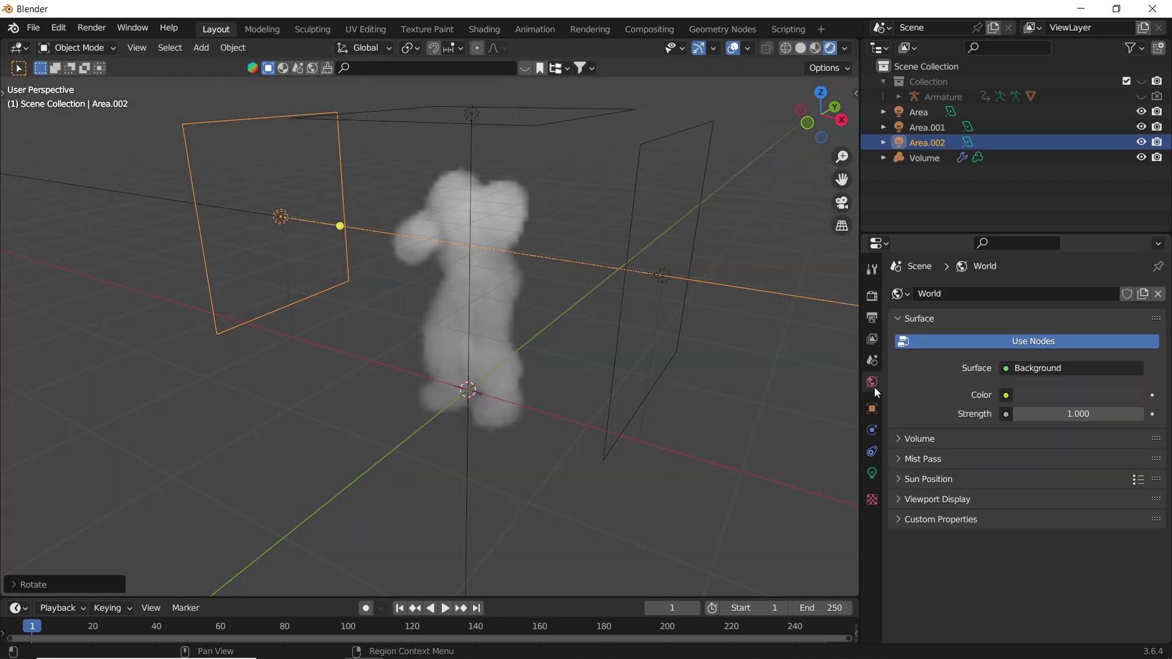
click(1097, 398)
drag(1125, 275, 1126, 291)
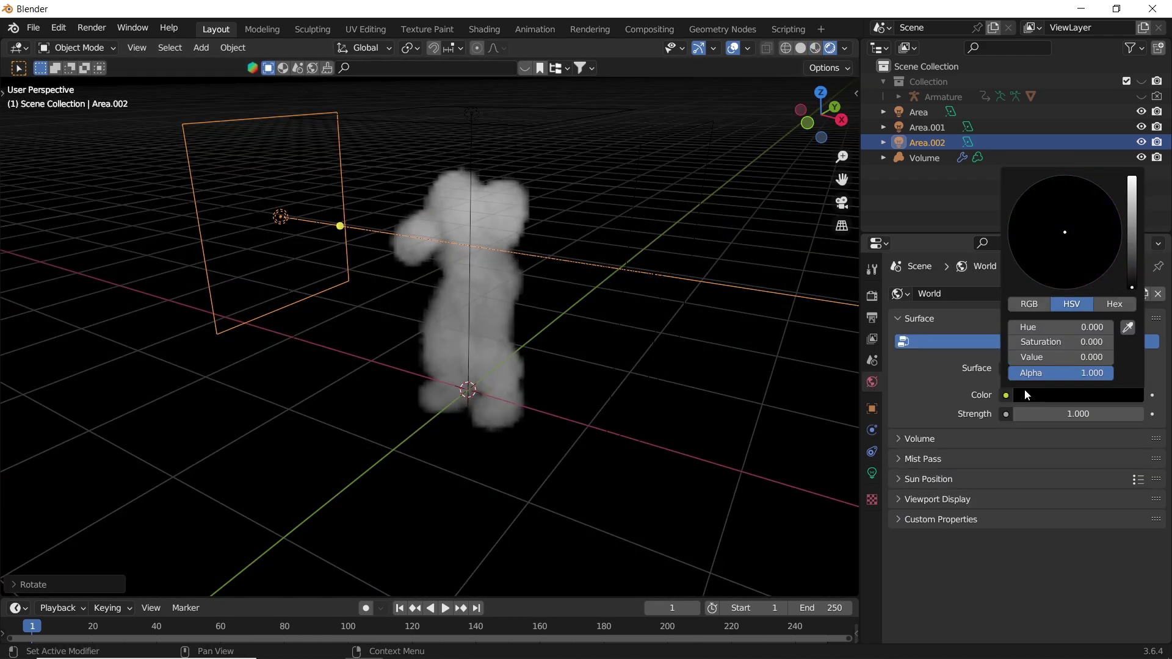
Set 100 viewport samples and enable Ambient Occlusion, Bloom and Screen Space Reflections.
click(874, 295)
double_click(1051, 357)
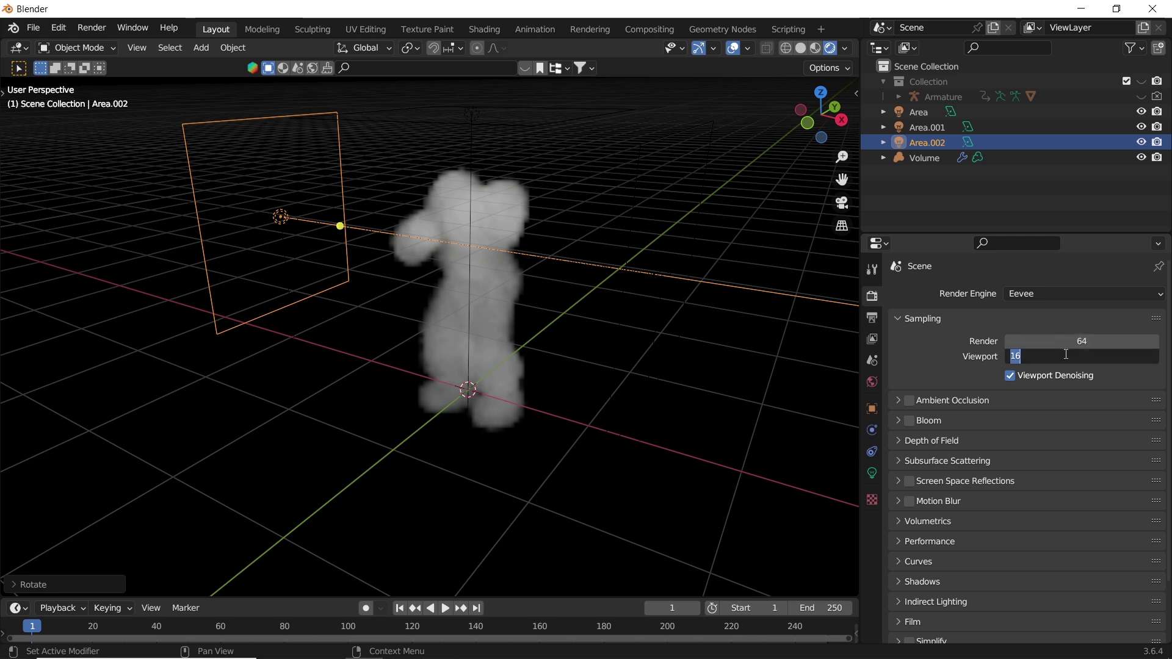
text(100)
key(Return)
click(910, 400)
click(909, 420)
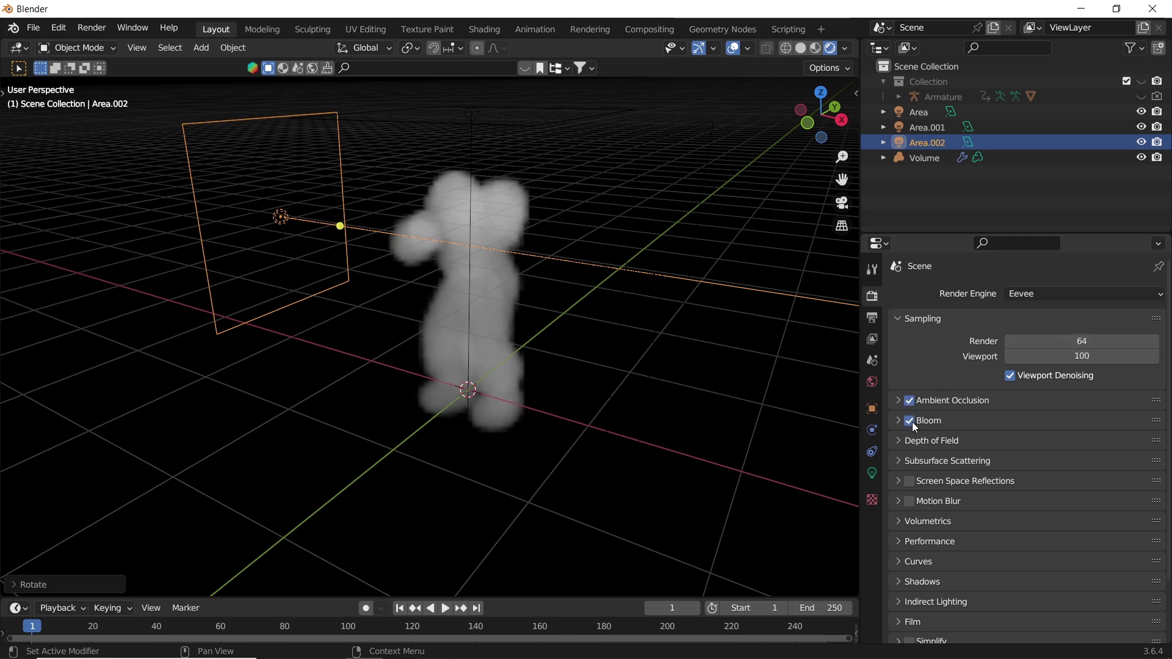
click(909, 481)
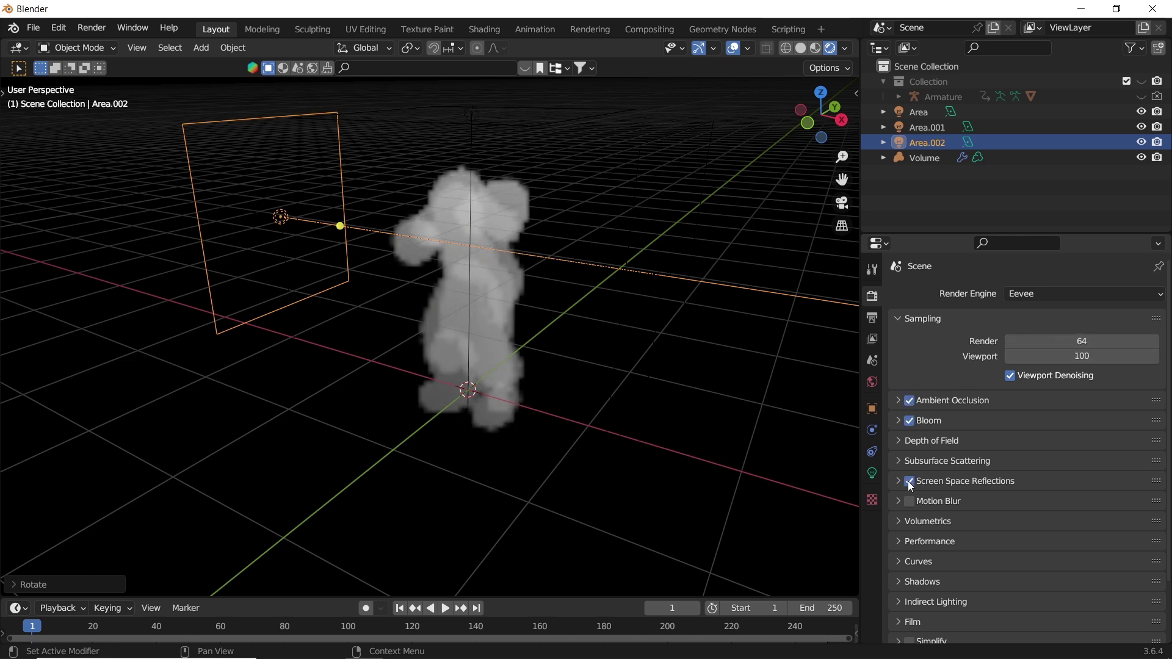
Set the volumetric tile size to 8 px after trying 16 and 2 px, and enable Volumetric Shadows.
click(908, 520)
scroll(952, 512, down, 5)
click(1056, 457)
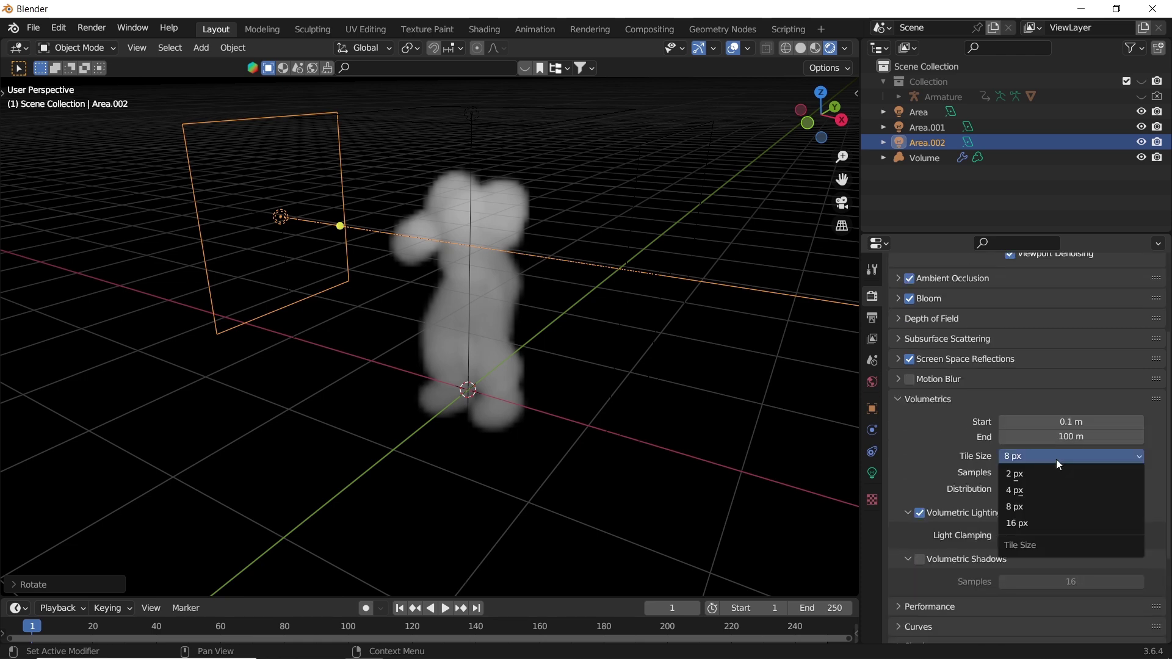
scroll(524, 204, up, 4)
click(1035, 455)
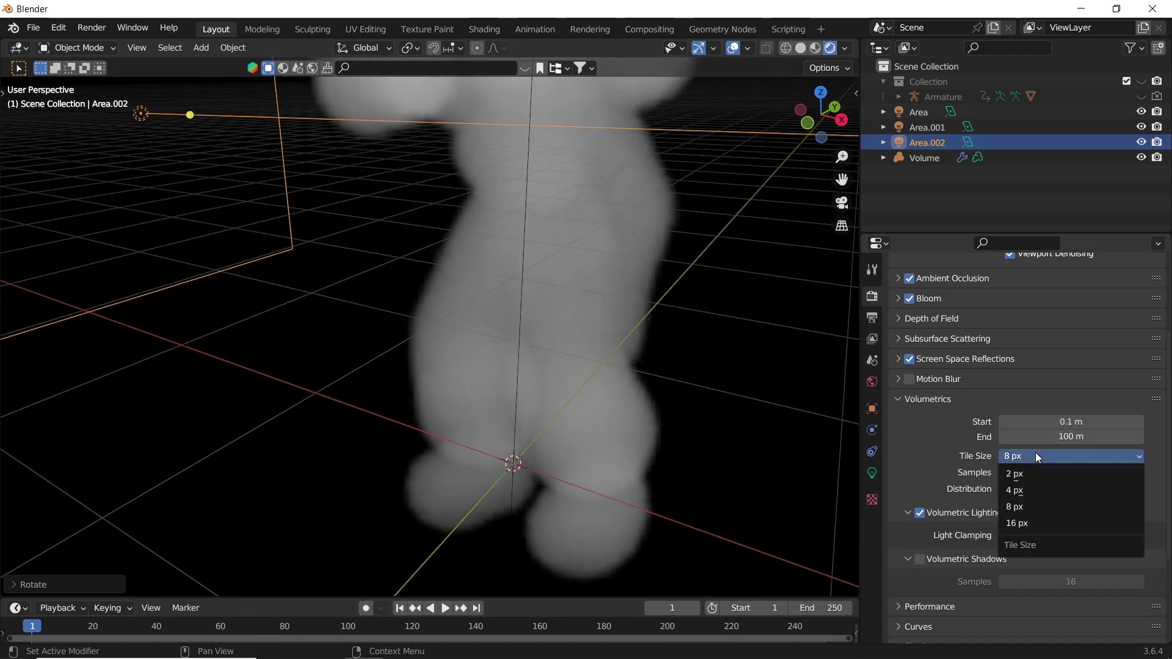
click(1038, 521)
click(1046, 457)
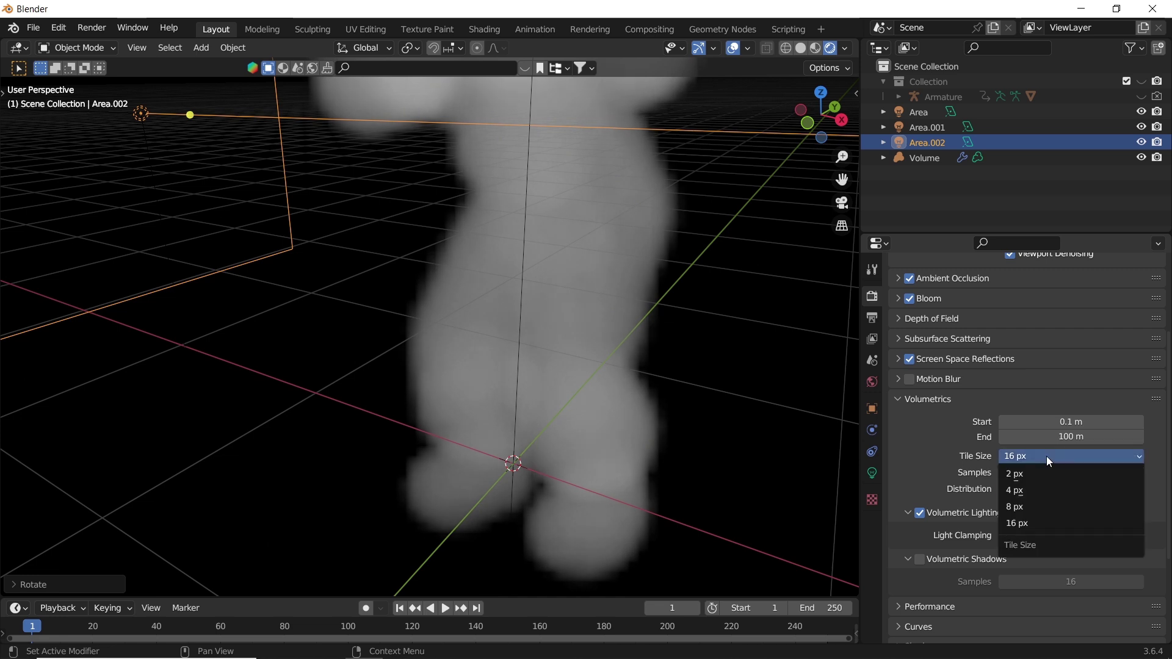
click(1042, 475)
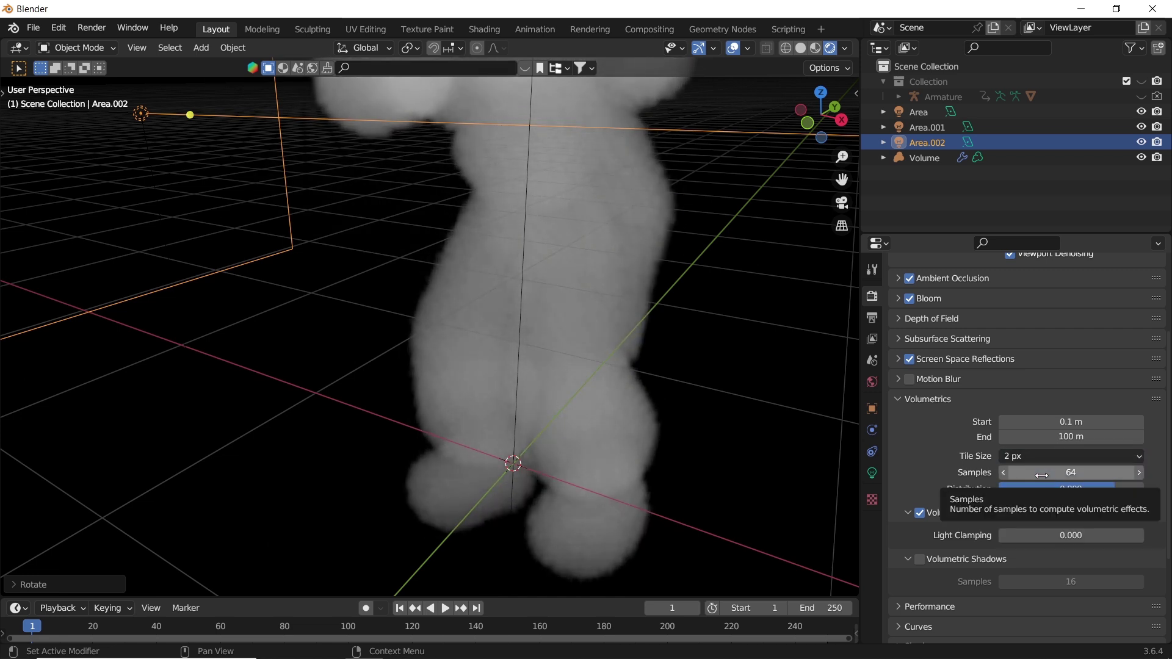
click(1038, 460)
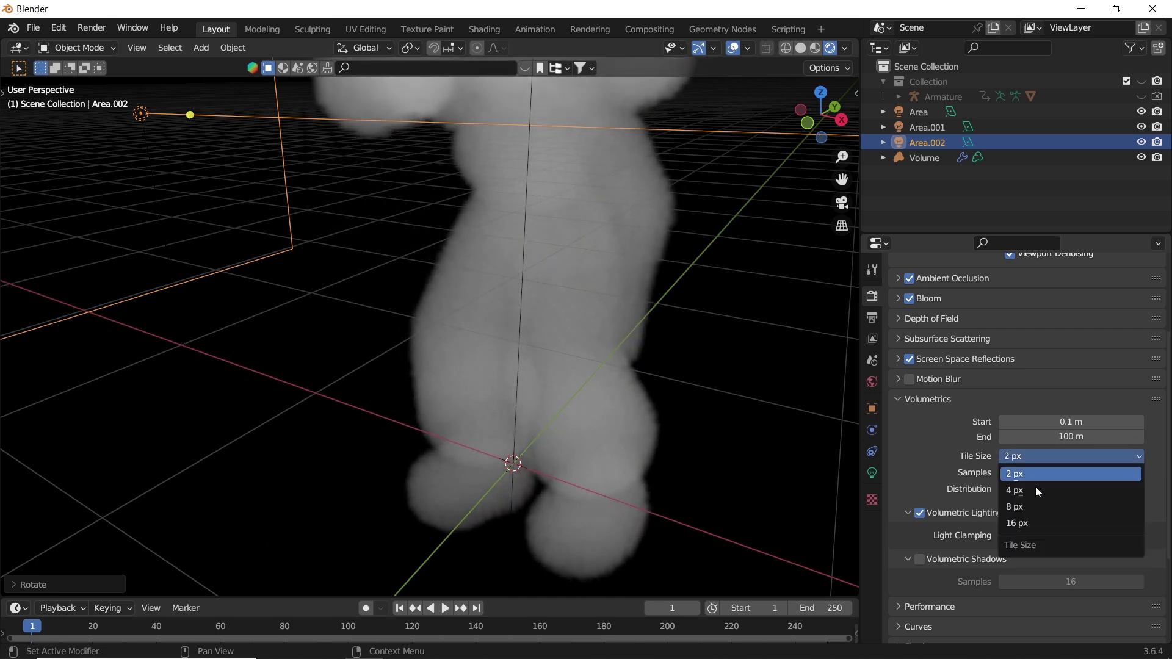
click(1034, 507)
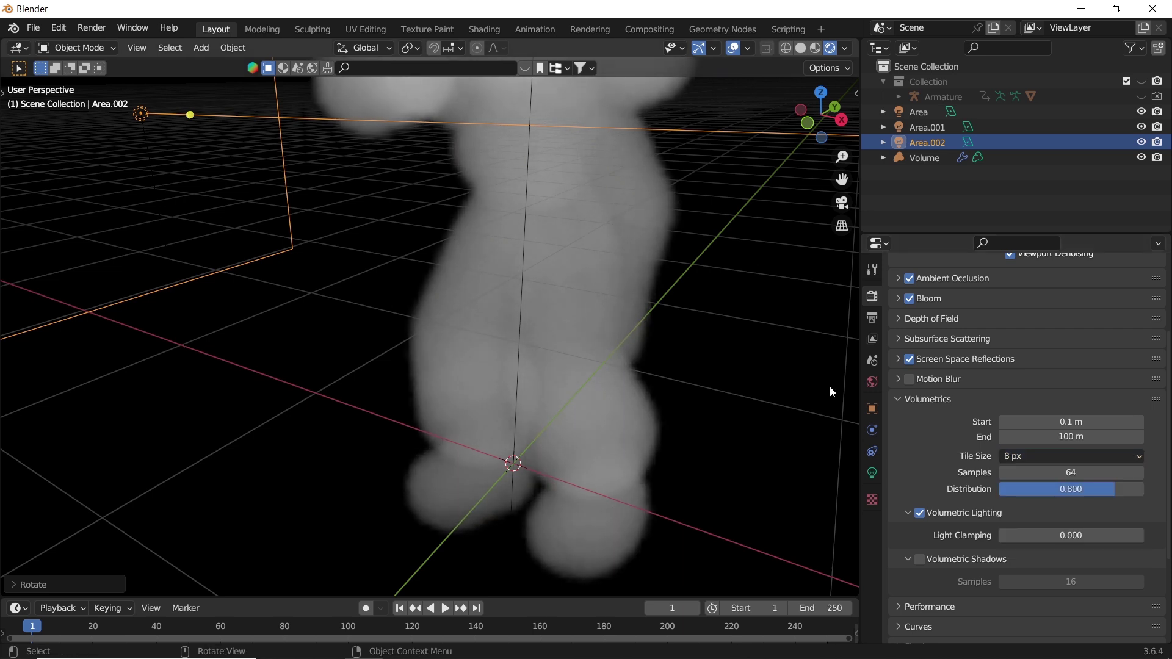
click(921, 558)
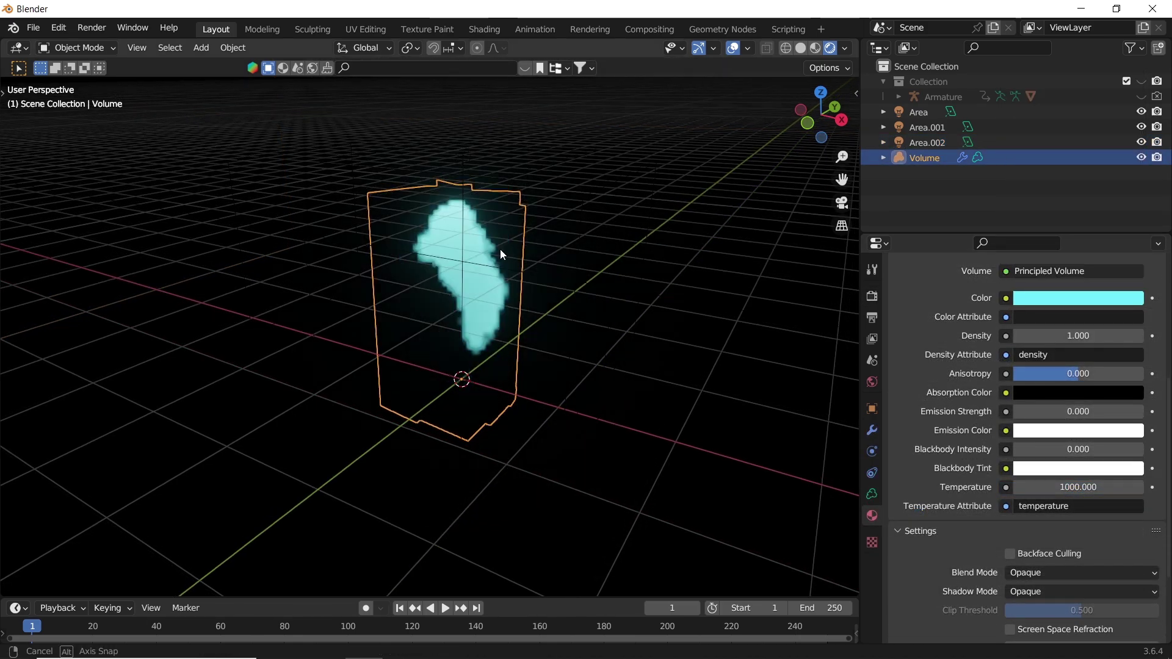
In the Volume's modifiers, enter 0.001 as Exterior Band Width after trying 0.
scroll(500, 249, up, 4)
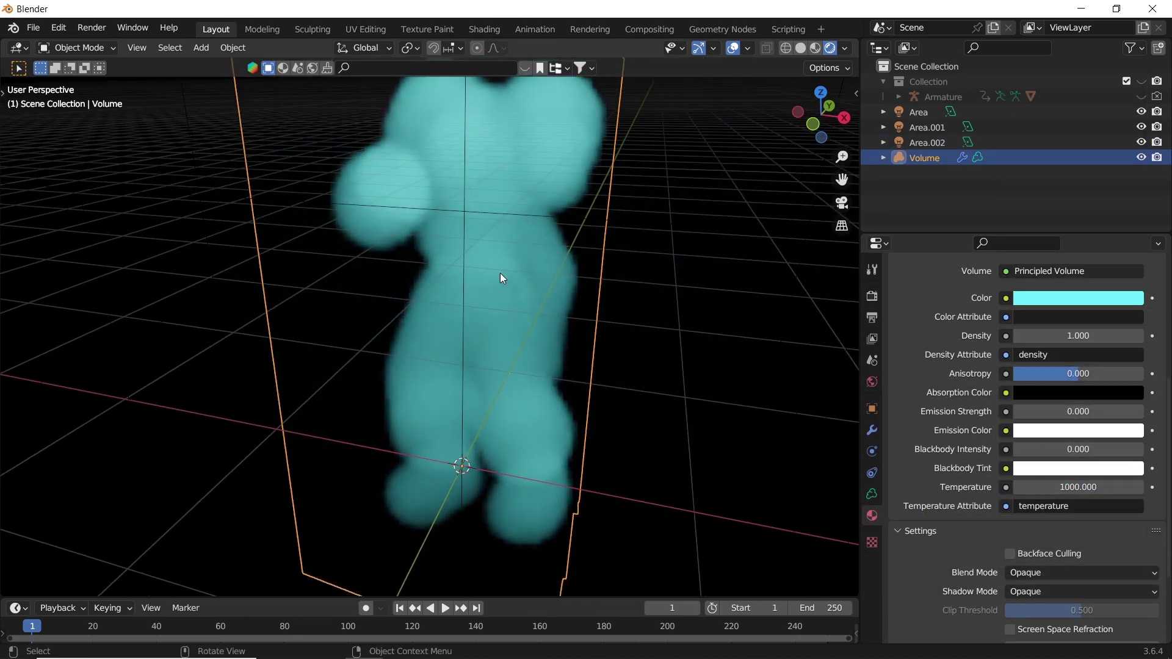
click(871, 430)
click(1049, 395)
text(0)
key(Return)
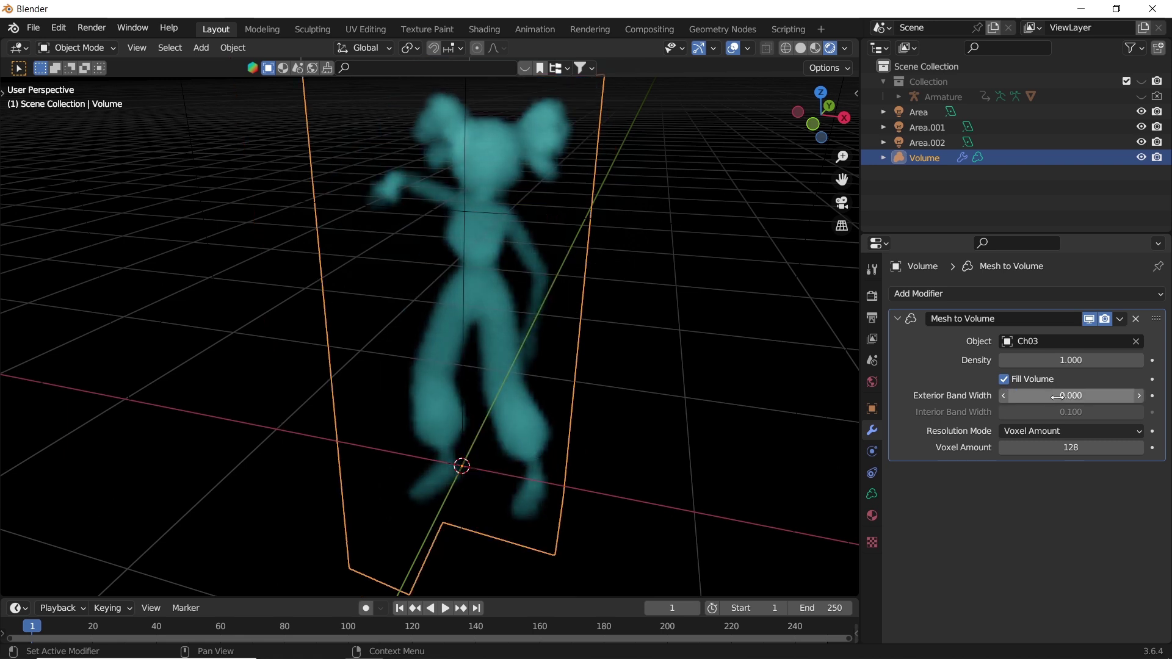
click(1058, 397)
text(0.001)
key(Return)
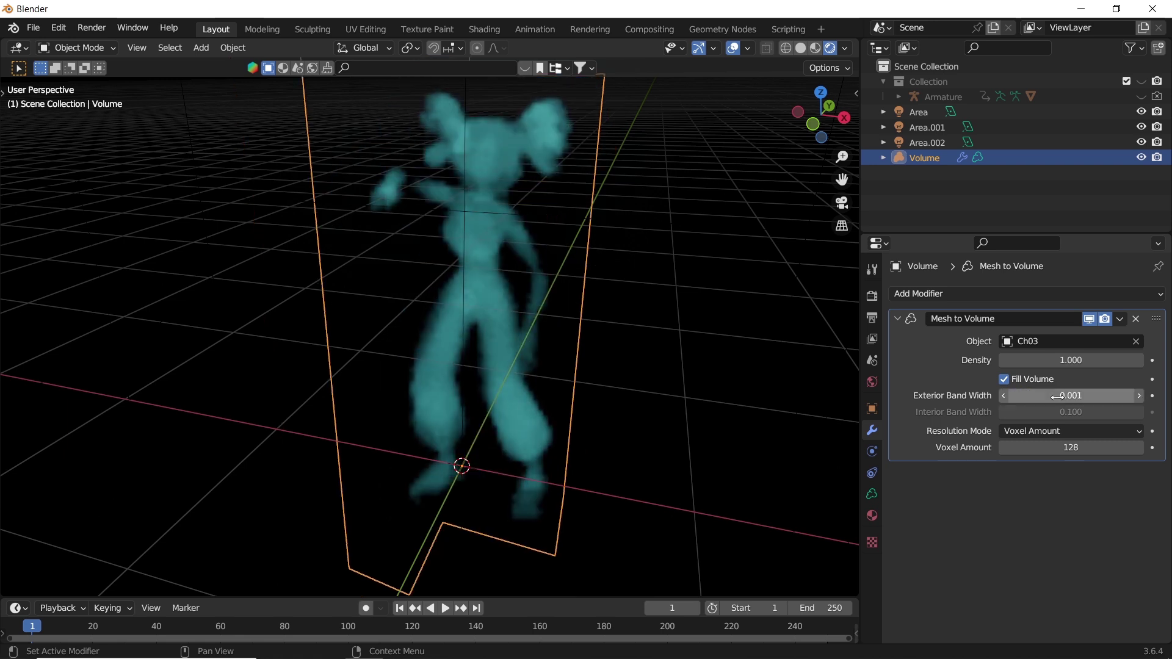
Add a Volume Displace modifier with a new Clouds texture.
click(1031, 295)
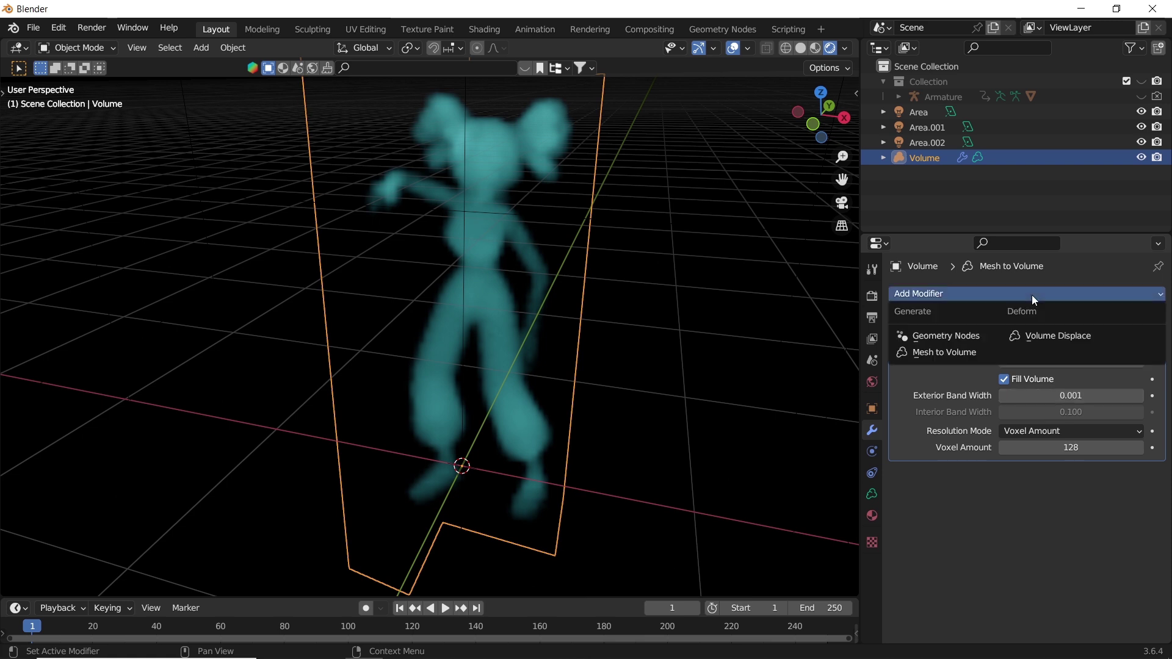
click(1057, 336)
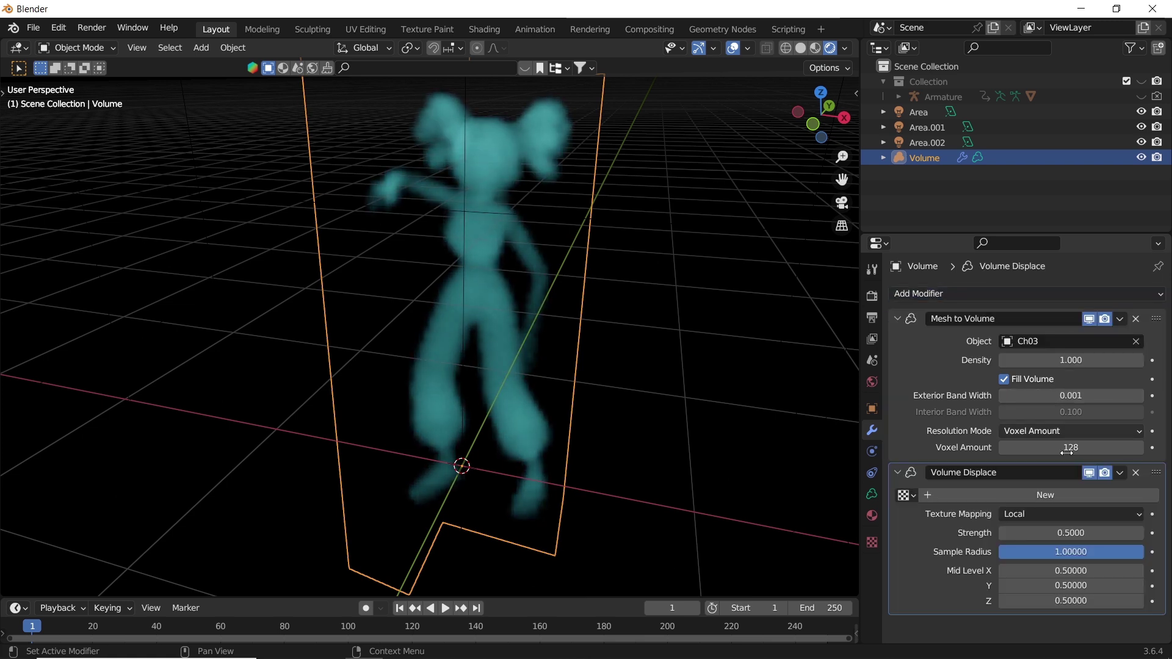
click(1152, 494)
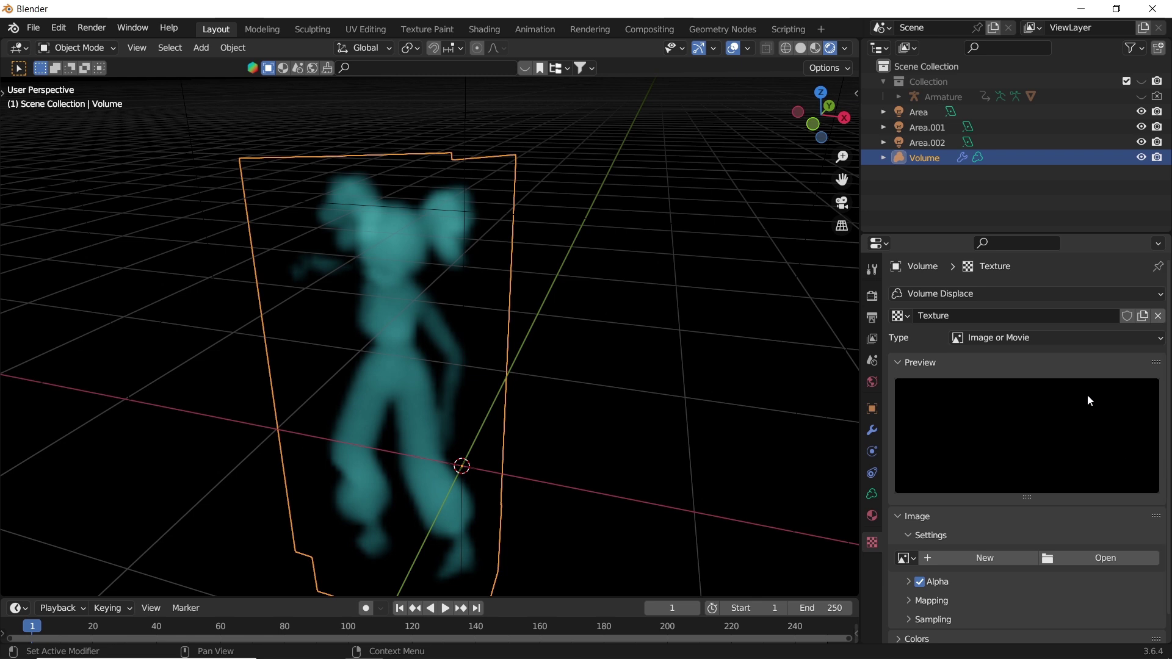
click(1066, 340)
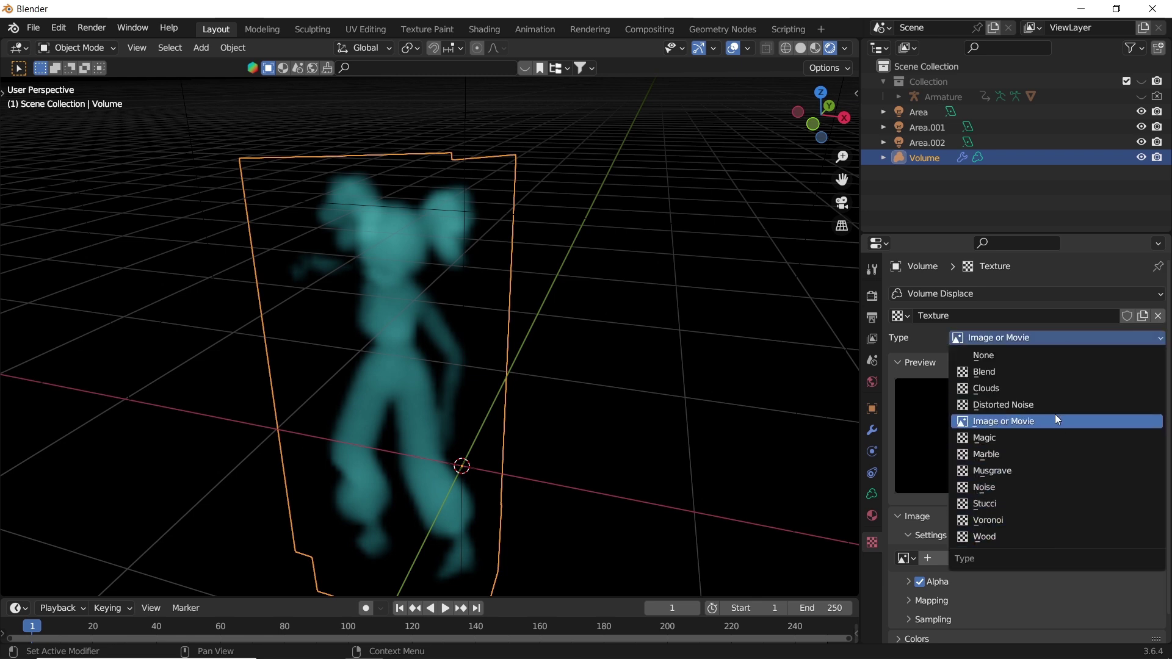
click(1003, 387)
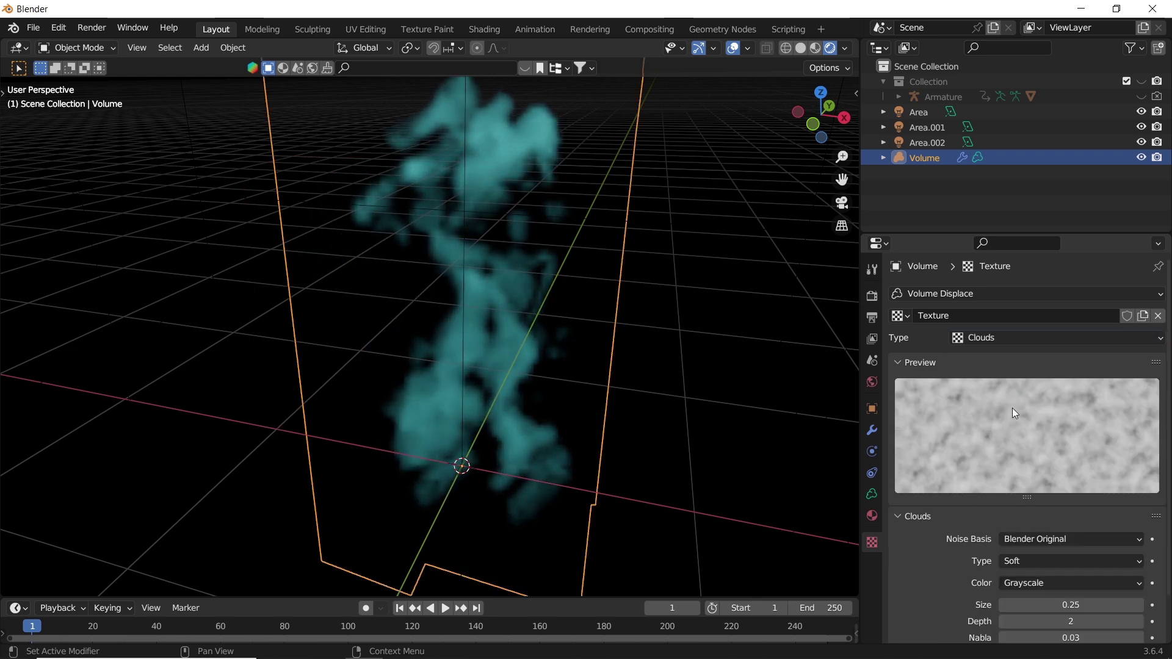
Set the clouds noise basis to Original Perlin and its colouring to Color.
scroll(1012, 410, down, 2)
click(1029, 492)
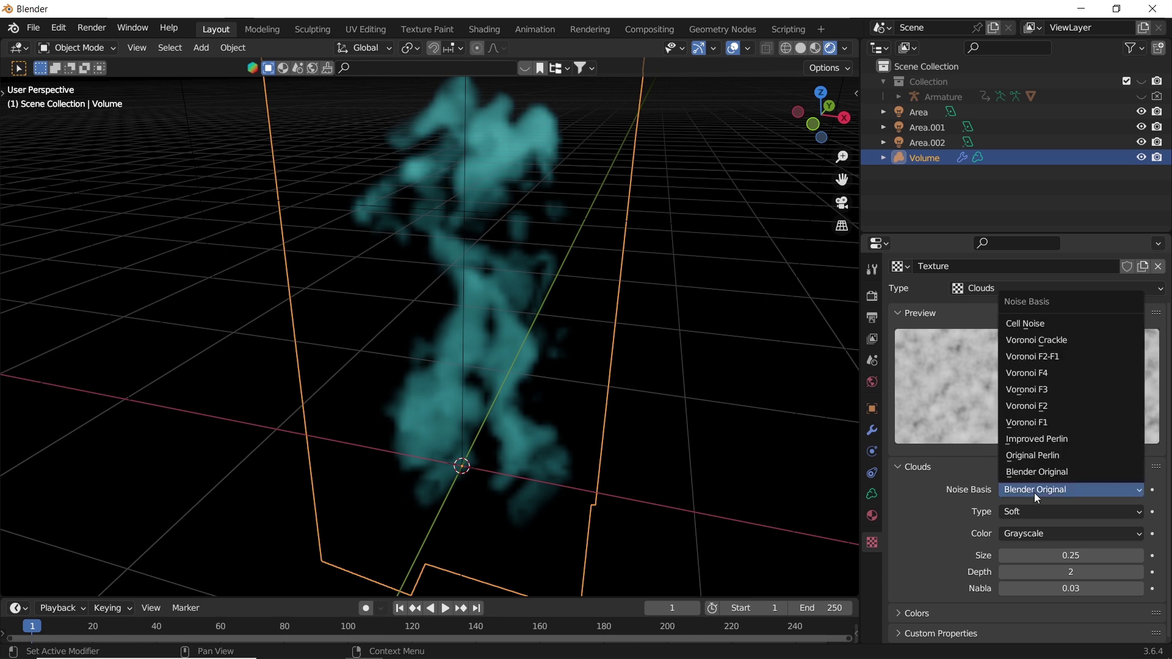
click(1030, 456)
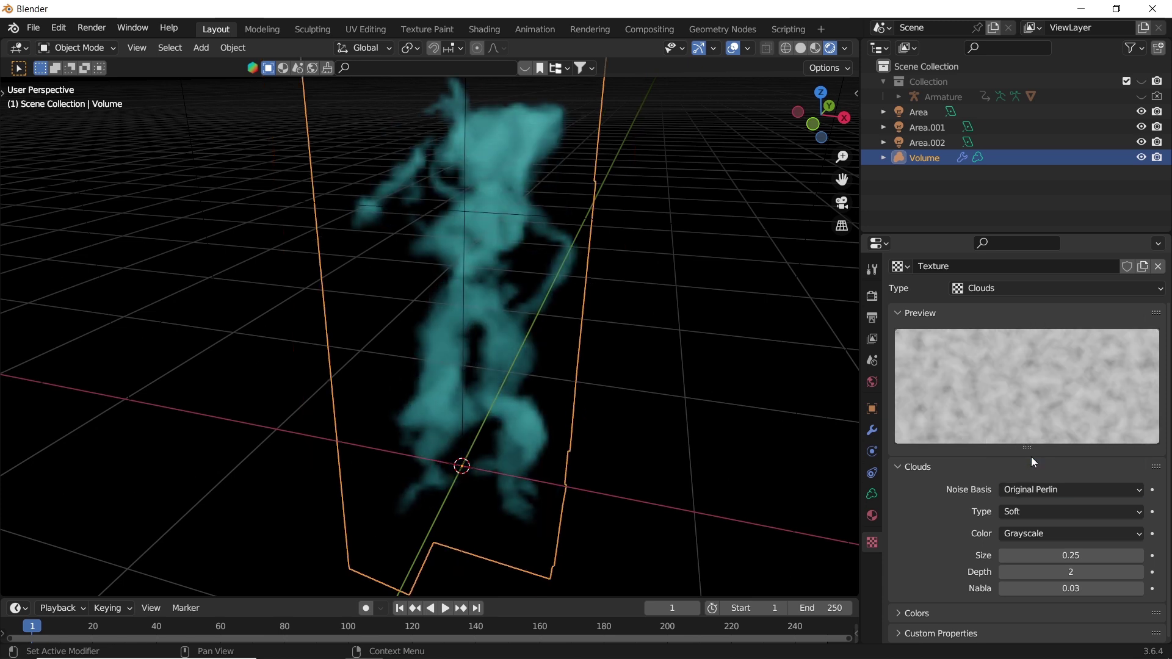
click(1020, 533)
click(1024, 565)
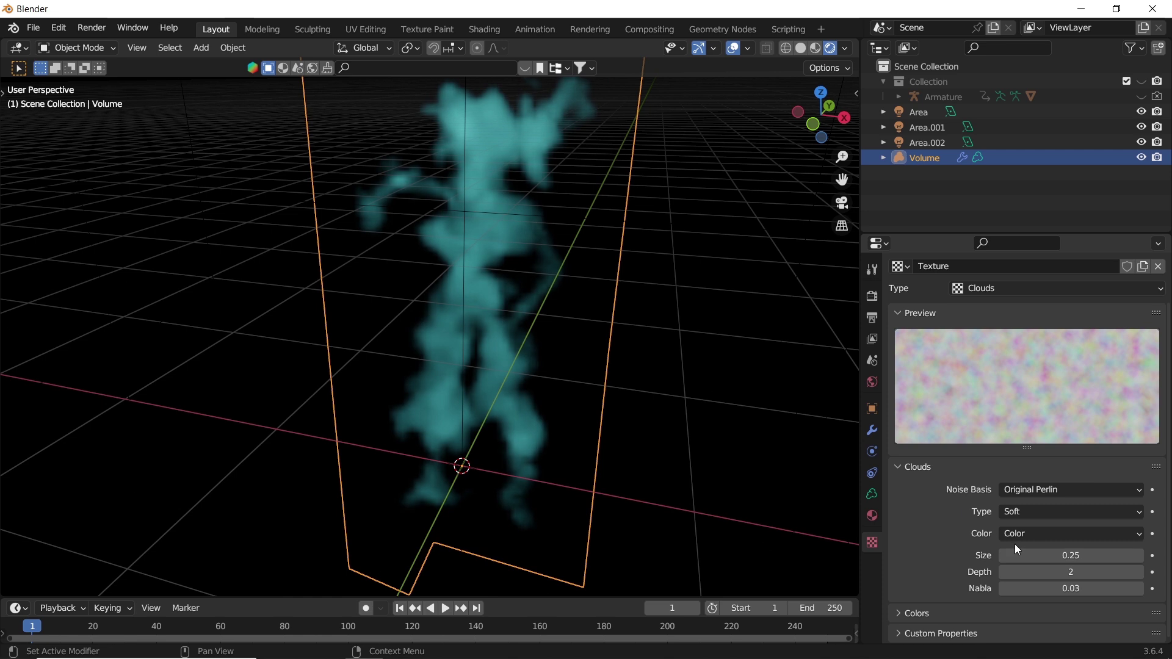
Adjust the cloud noise size, trying 5 and then 0.05.
click(1059, 557)
text(5)
key(Return)
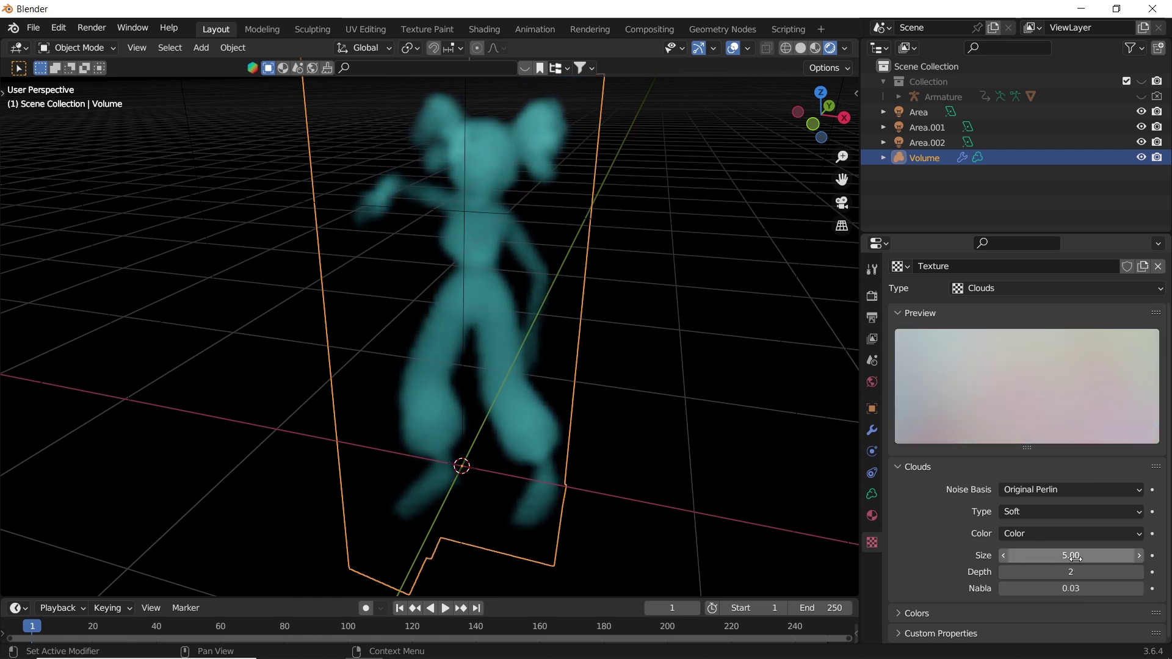
click(1076, 558)
text(0.05)
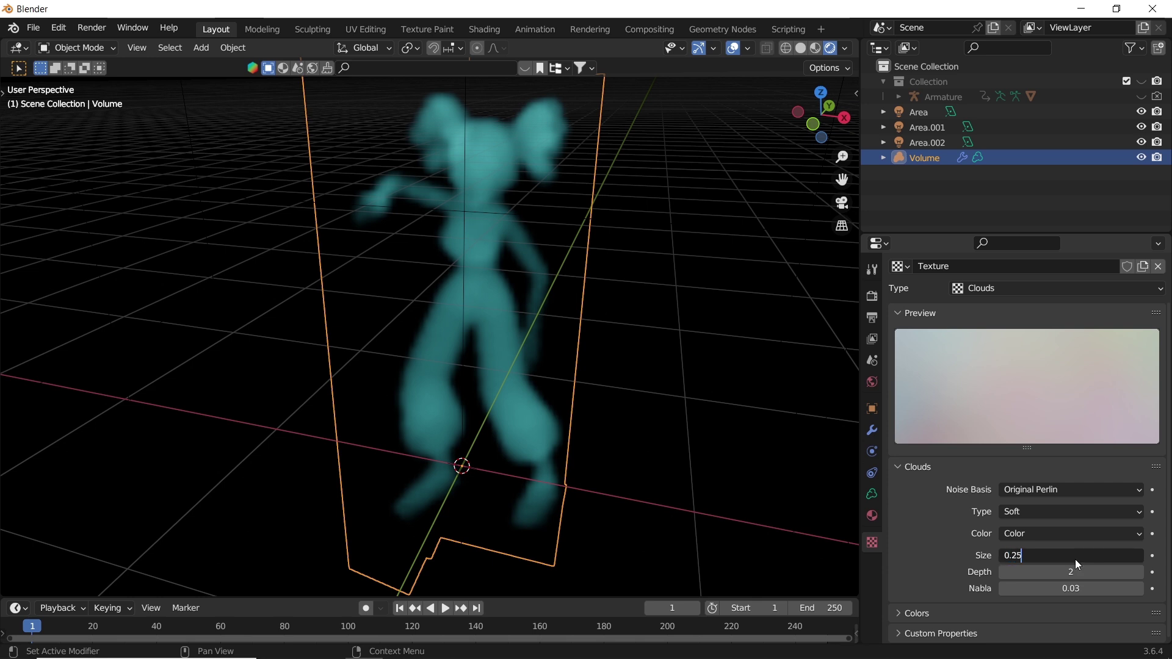
key(Return)
click(873, 432)
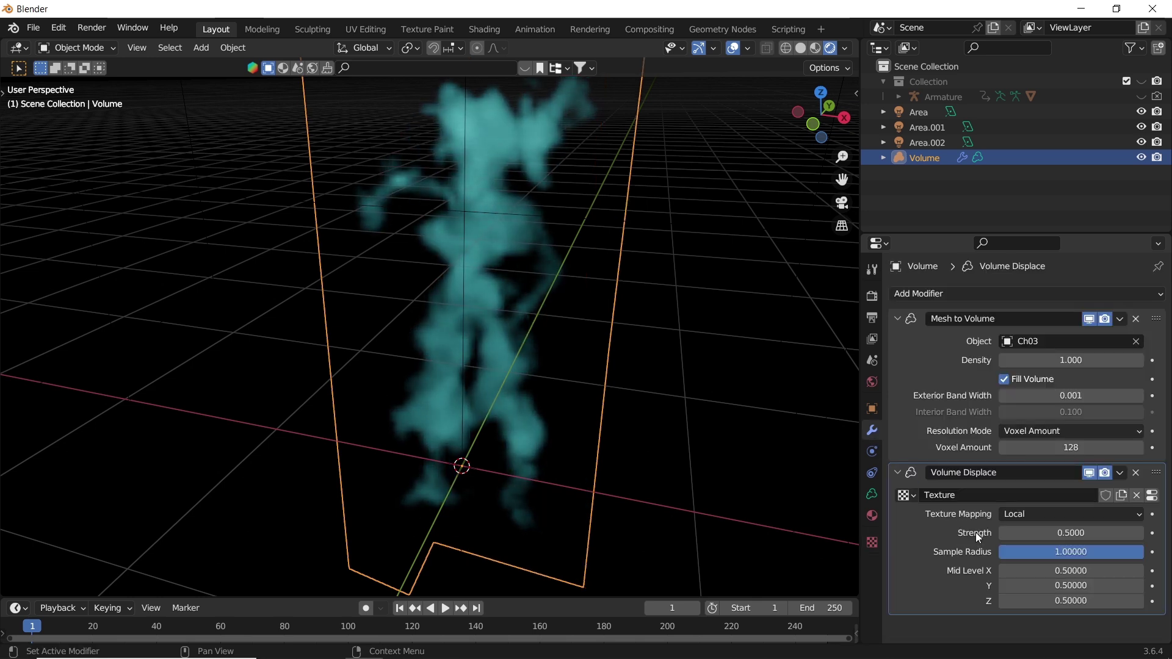
Enter 0.25, then 0.15 as the Volume Displace strength.
click(1045, 532)
text(0.)
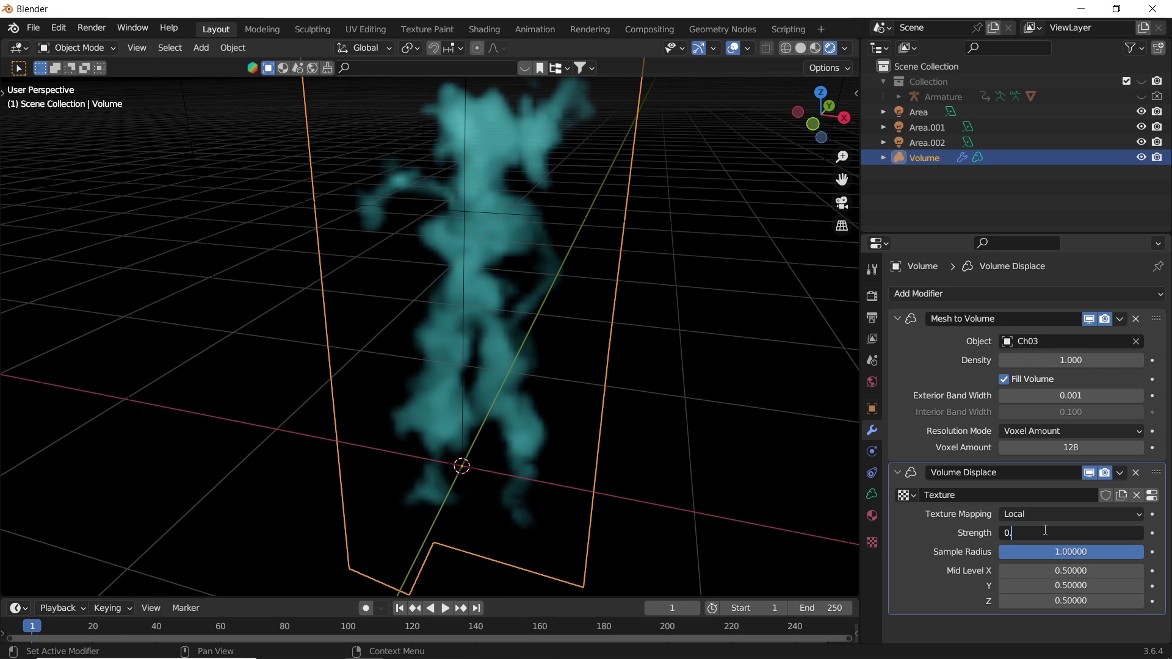
text(25)
key(Return)
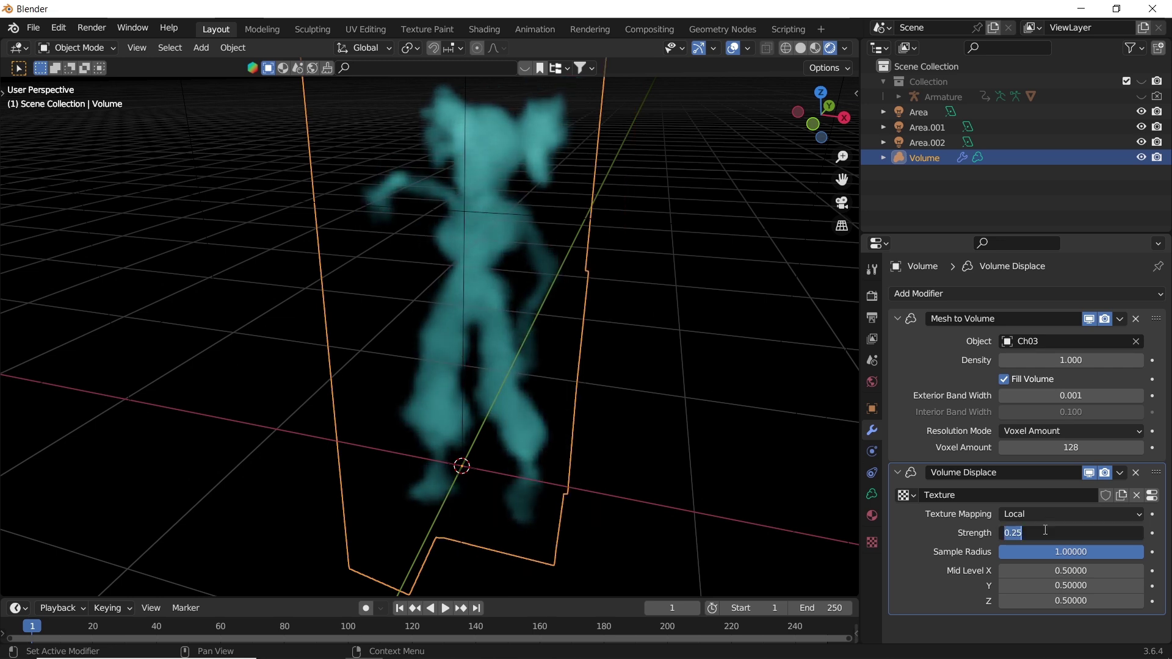
text(0.15)
key(Return)
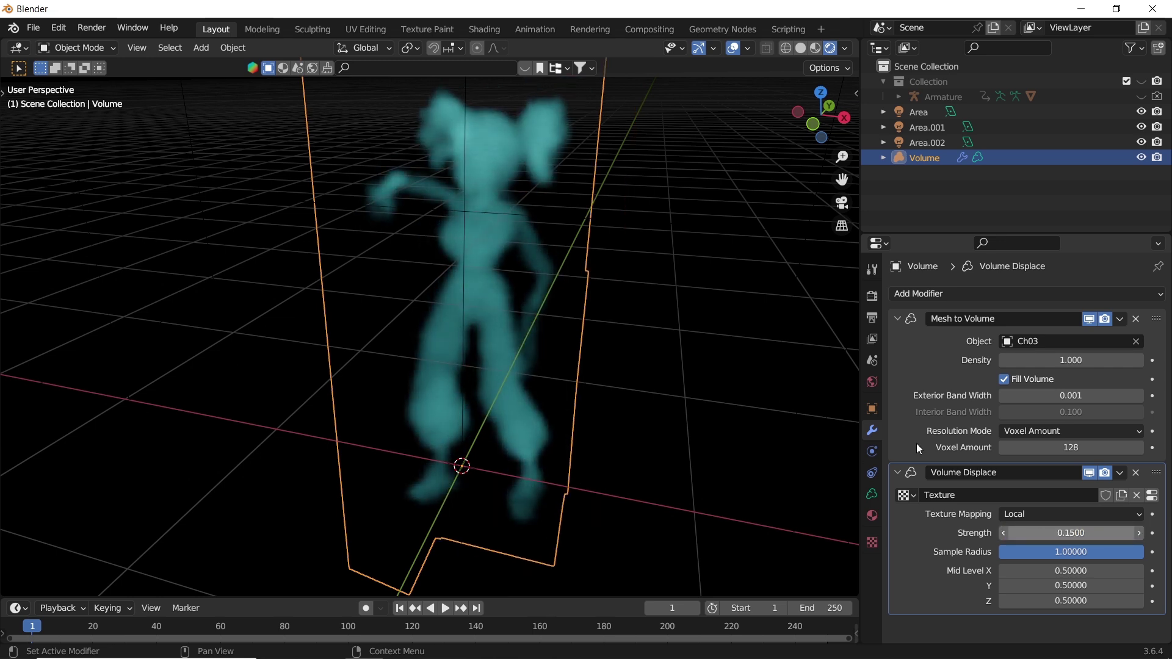
scroll(480, 272, down, 5)
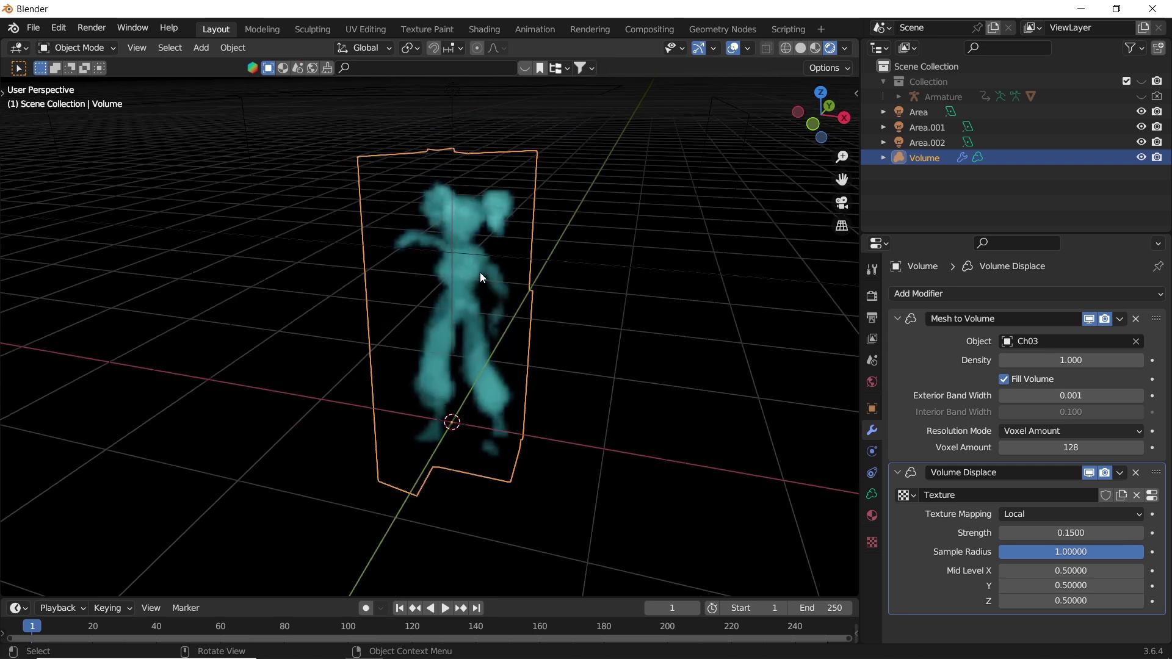